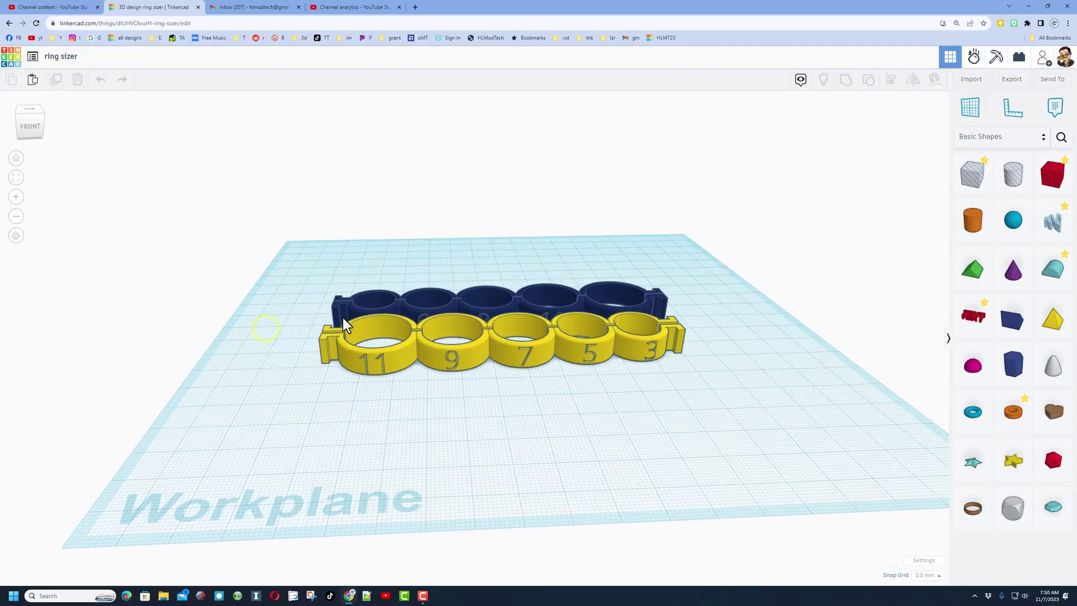
Step: Orbit the ring sizer design to view its numbered blue and yellow rings from above
{"action": "right_click_drag", "start_coordinate": [342, 318], "coordinate": [517, 435]}
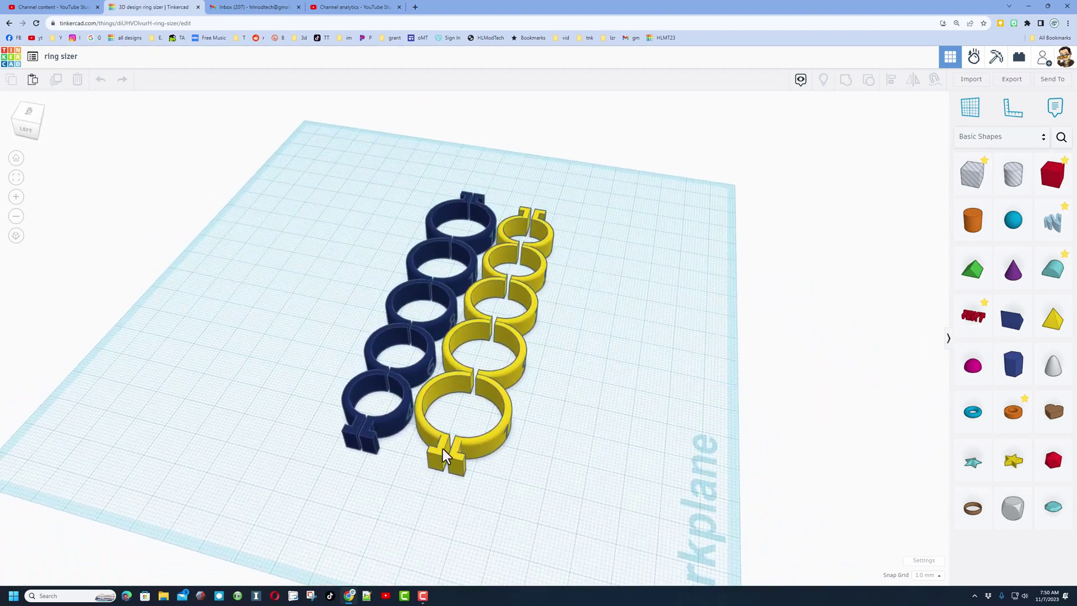
{"action": "right_click_drag", "start_coordinate": [611, 402], "coordinate": [553, 379]}
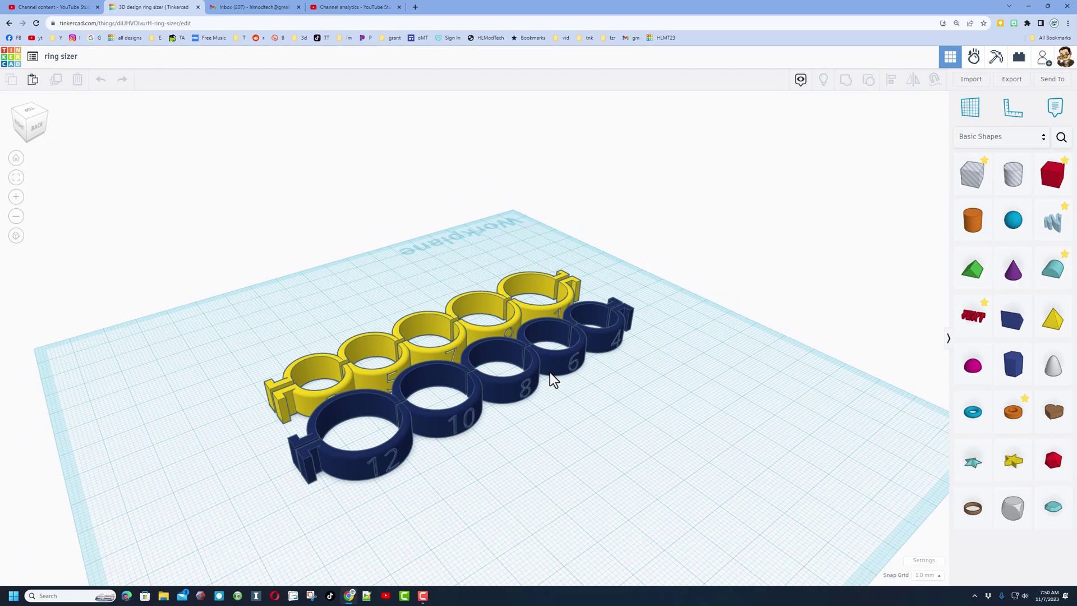
{"action": "right_click_drag", "start_coordinate": [403, 447], "coordinate": [443, 443]}
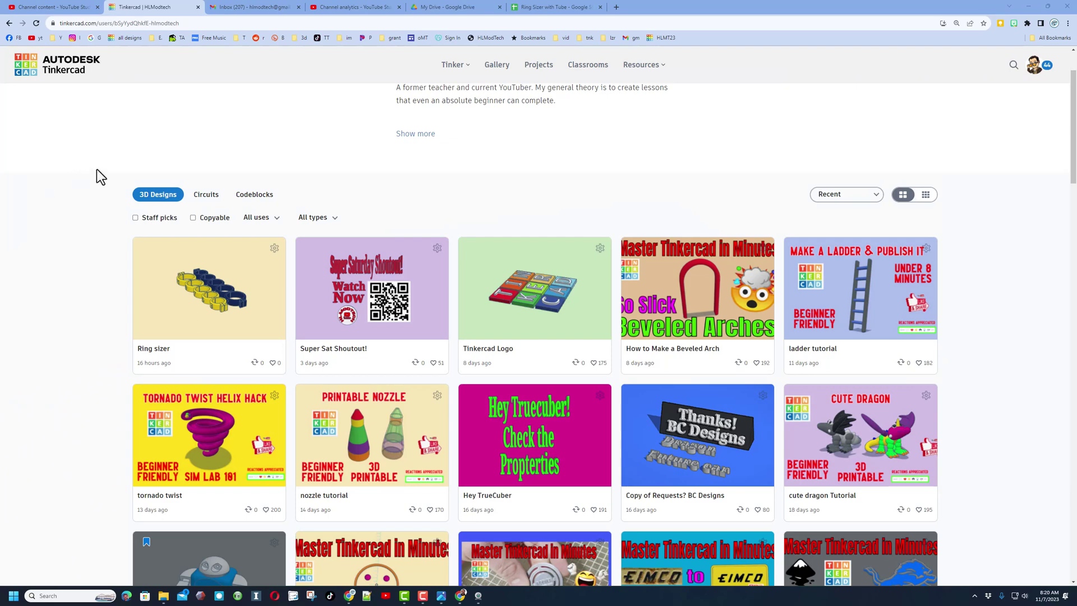
Step: Open the Ring with letters tutorial from the profile's Codeblocks designs list
{"action": "left_click", "coordinate": [260, 195]}
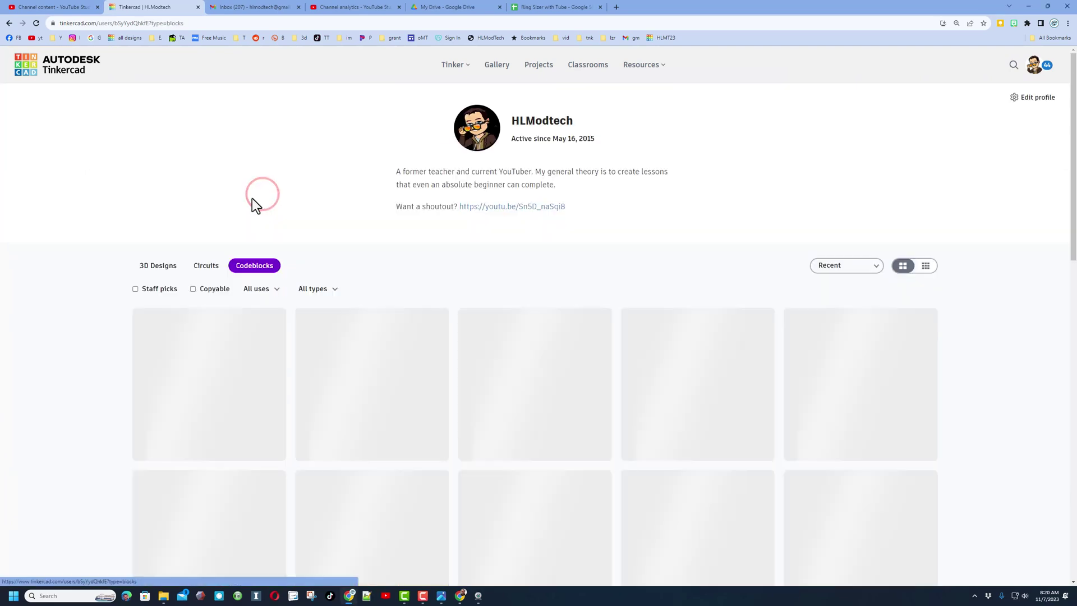
{"action": "scroll", "coordinate": [317, 297], "scroll_direction": "down", "scroll_amount": 3}
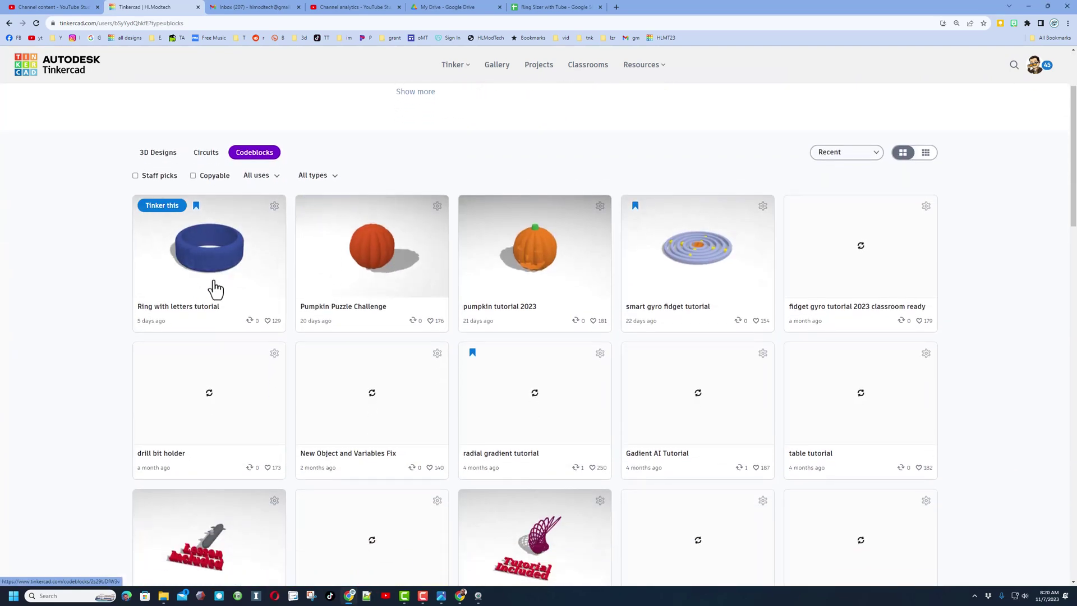
{"action": "left_click", "coordinate": [227, 261]}
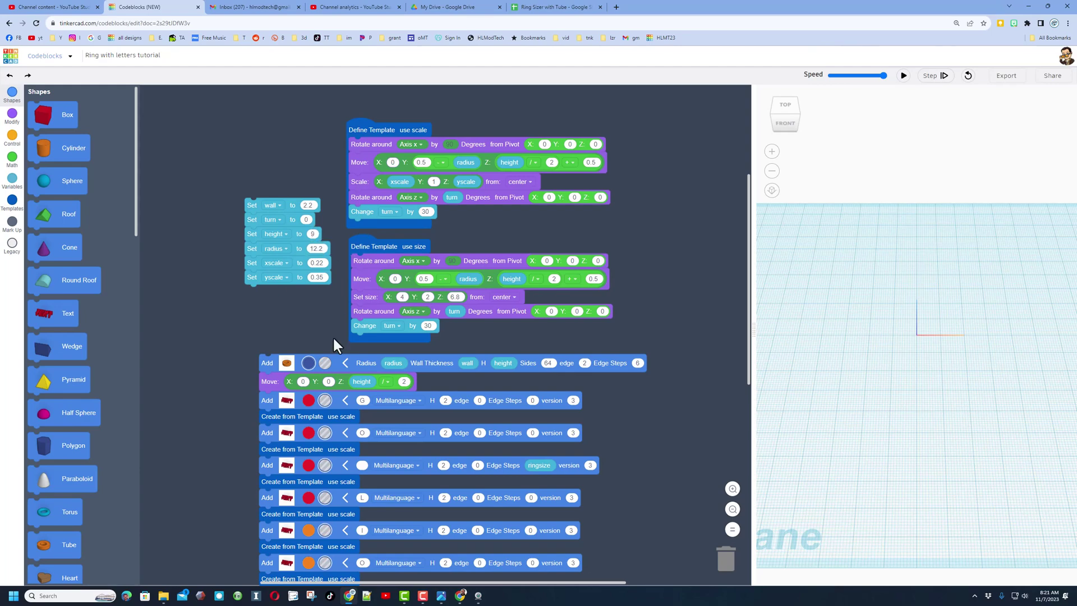
Step: Run the Ring with letters code, orbit the blue lettered ring, and dismiss the export options
{"action": "scroll", "coordinate": [336, 338], "scroll_direction": "down", "scroll_amount": 3}
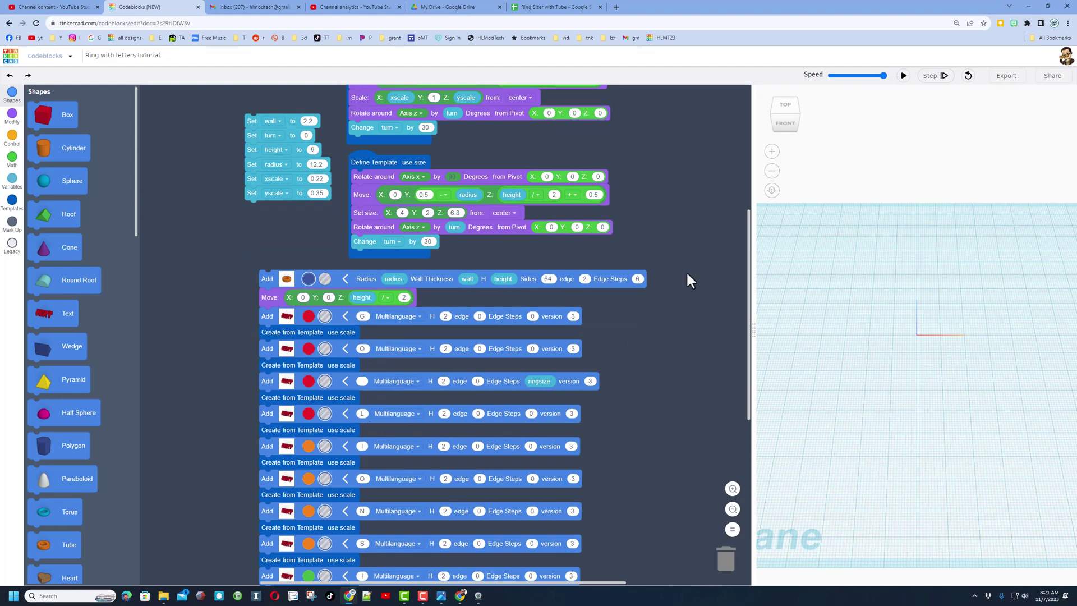
{"action": "left_click", "coordinate": [903, 76]}
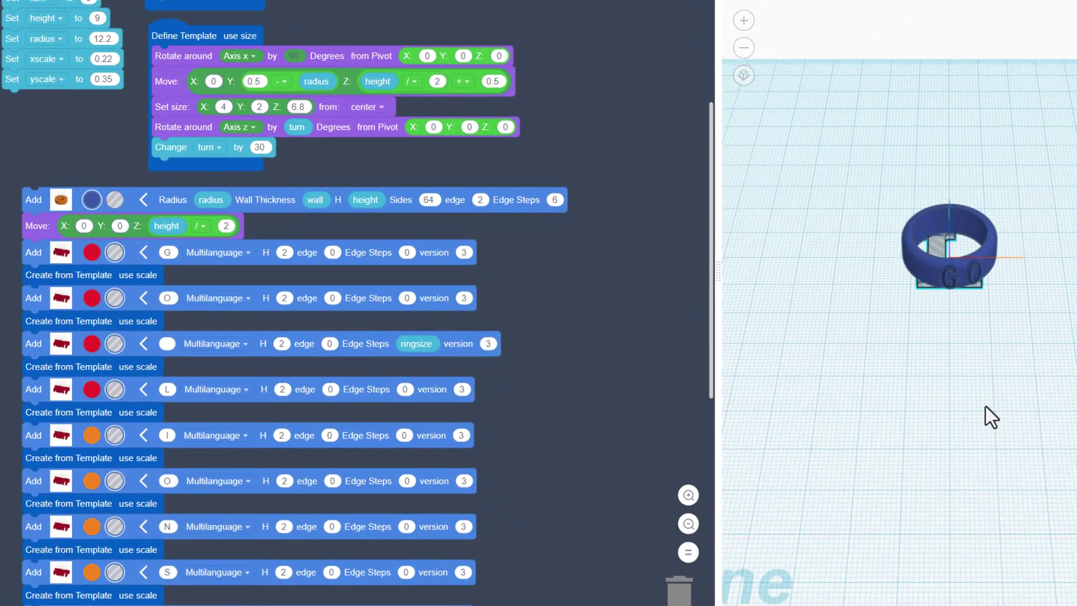
{"action": "mouse_move", "coordinate": [993, 378]}
{"action": "left_mouse_down"}
{"action": "mouse_move", "coordinate": [878, 368]}
{"action": "mouse_move", "coordinate": [937, 399]}
{"action": "mouse_move", "coordinate": [1013, 407]}
{"action": "mouse_move", "coordinate": [868, 361]}
{"action": "mouse_move", "coordinate": [903, 380]}
{"action": "mouse_move", "coordinate": [796, 363]}
{"action": "left_mouse_up"}
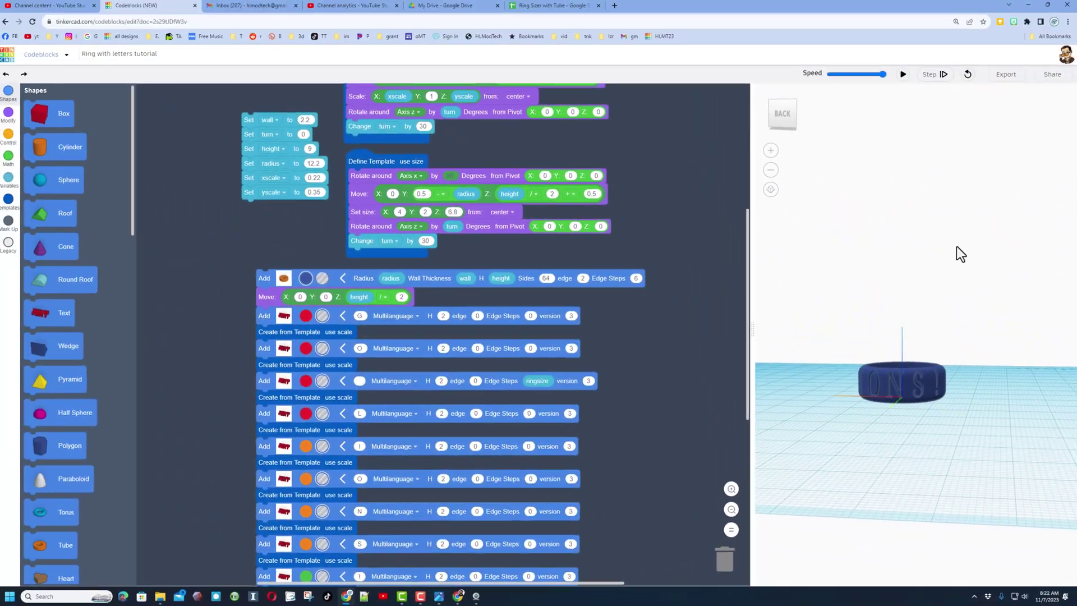
{"action": "left_click", "coordinate": [997, 74]}
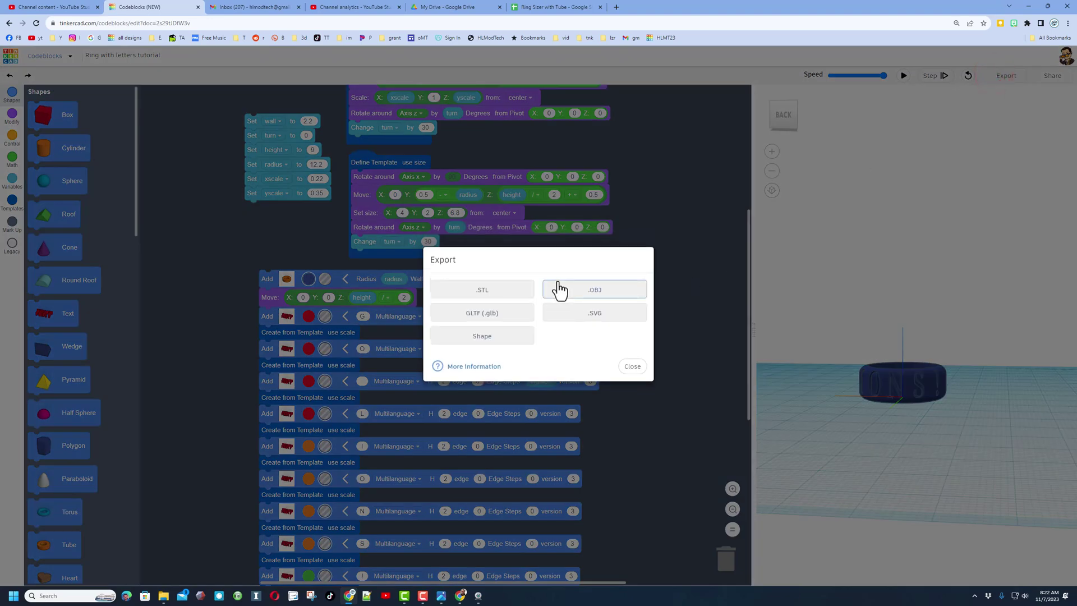
{"action": "left_click", "coordinate": [645, 366]}
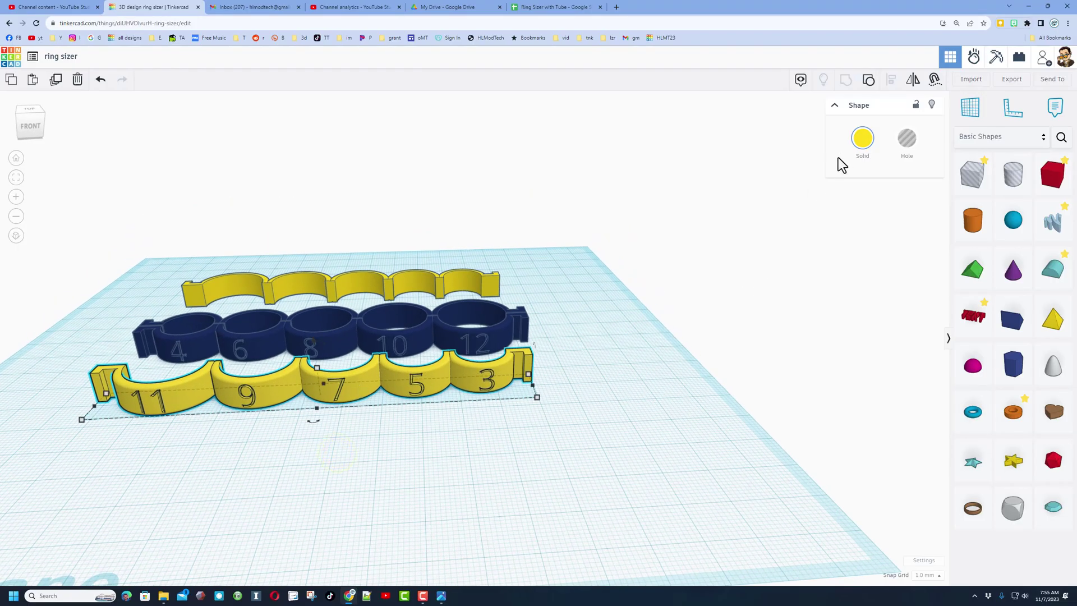
Step: Ungroup the yellow numbered strip and check the size 11 tube's 12.3 radius
{"action": "left_click", "coordinate": [868, 79]}
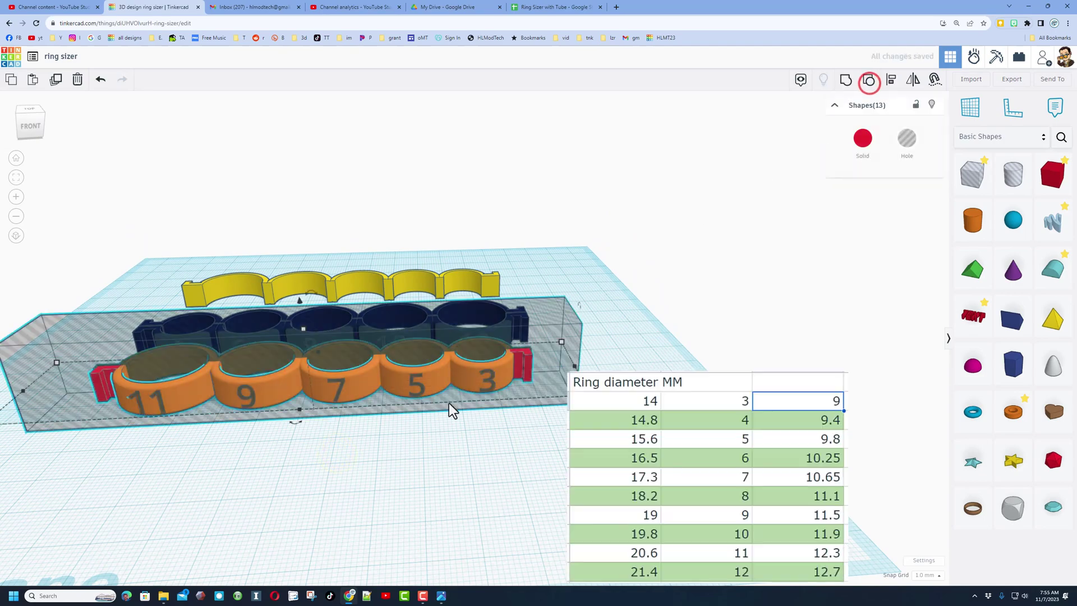
{"action": "right_click_drag", "start_coordinate": [431, 438], "coordinate": [390, 474]}
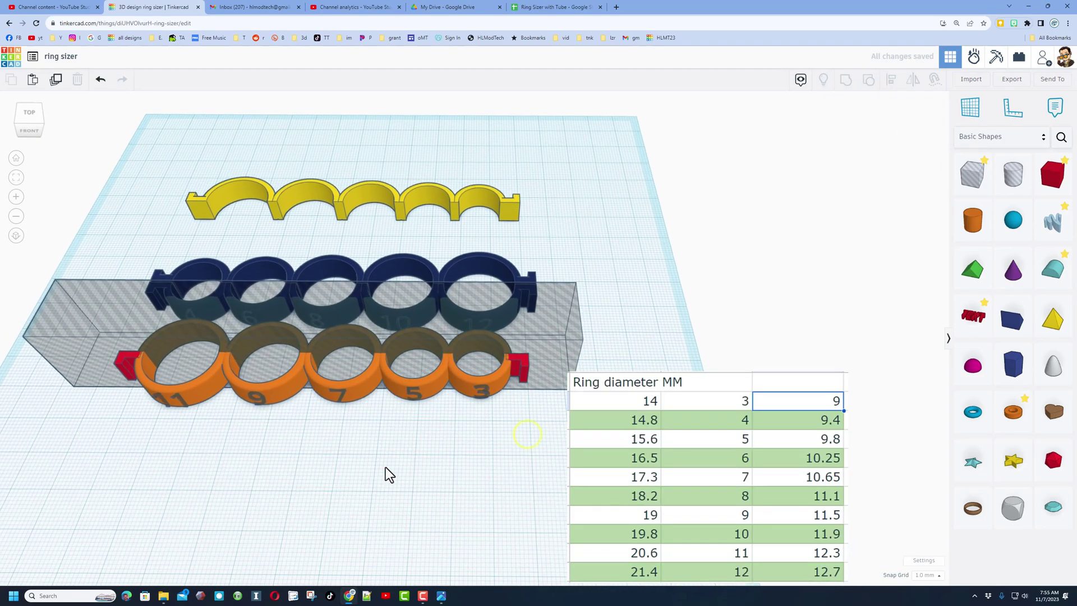
{"action": "left_click", "coordinate": [205, 378]}
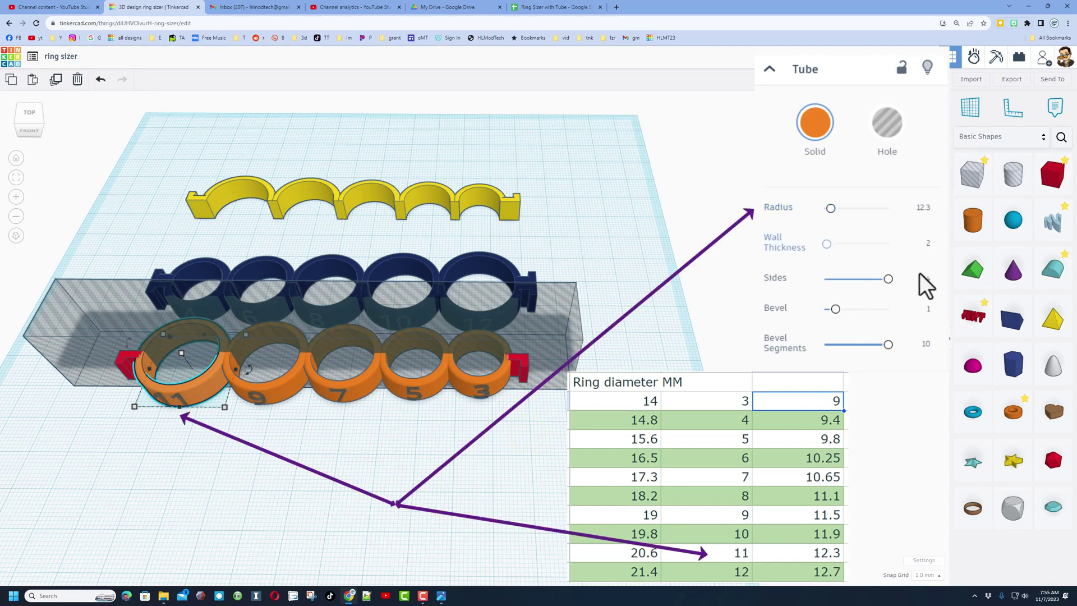
Step: Marquee-select all 13 shapes: the orange tubes, hole box and end pieces
{"action": "right_click_drag", "start_coordinate": [414, 432], "coordinate": [241, 313]}
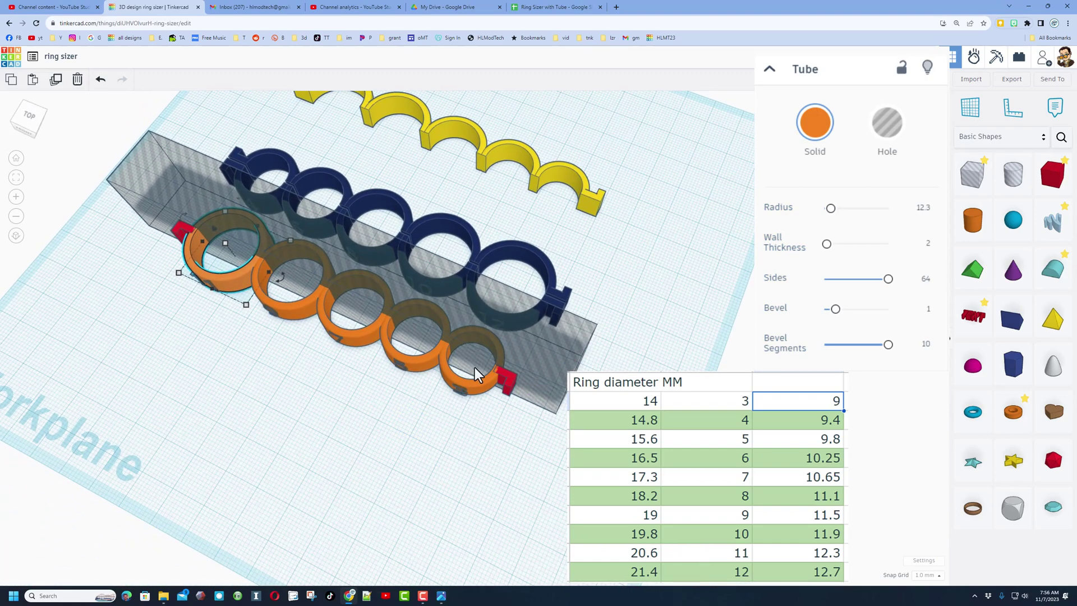
{"action": "right_click_drag", "start_coordinate": [510, 421], "coordinate": [291, 370]}
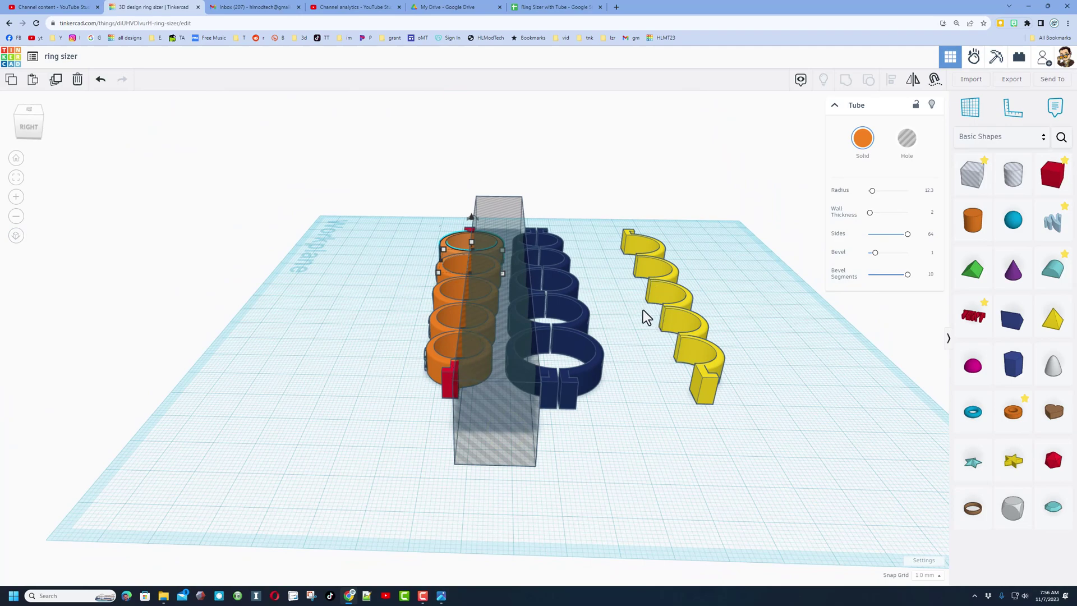
{"action": "right_click_drag", "start_coordinate": [644, 317], "coordinate": [416, 265]}
{"action": "left_click", "coordinate": [400, 223]}
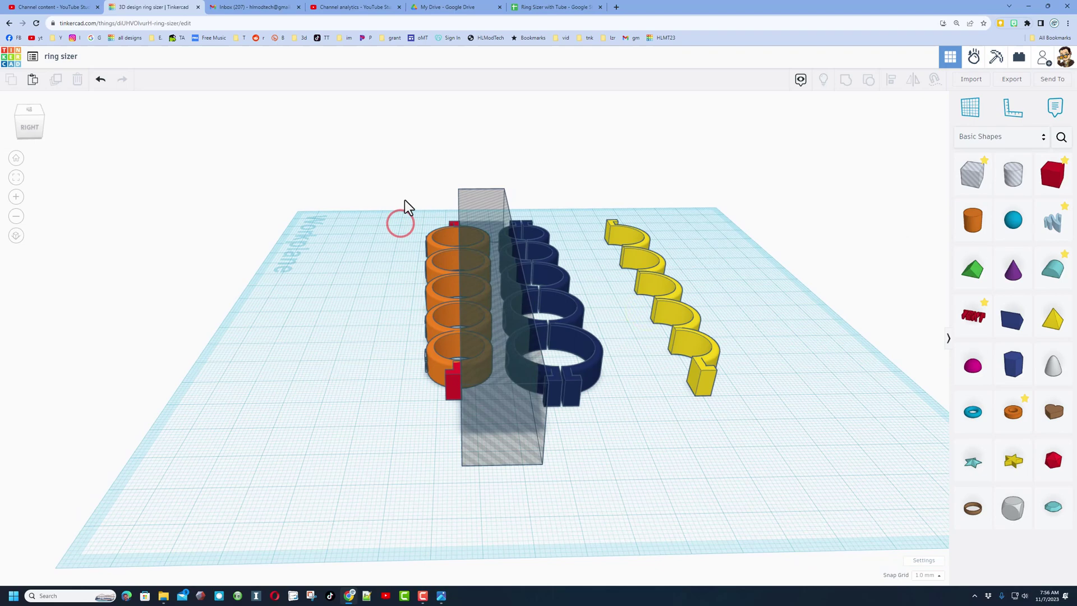
{"action": "left_click_drag", "start_coordinate": [405, 200], "coordinate": [480, 413]}
{"action": "right_click_drag", "start_coordinate": [367, 408], "coordinate": [332, 387]}
Step: Group the tubes with the hole box into a yellow half-ring strip
{"action": "key", "text": "ctrl+g"}
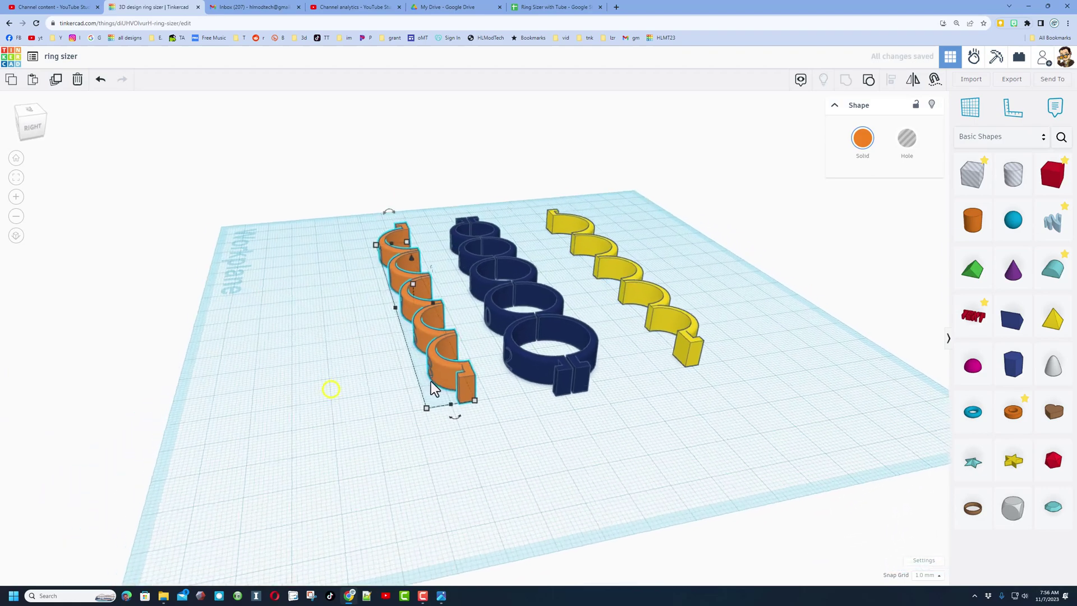
{"action": "left_click", "coordinate": [860, 137]}
{"action": "key", "text": "w"}
{"action": "left_click", "coordinate": [797, 236]}
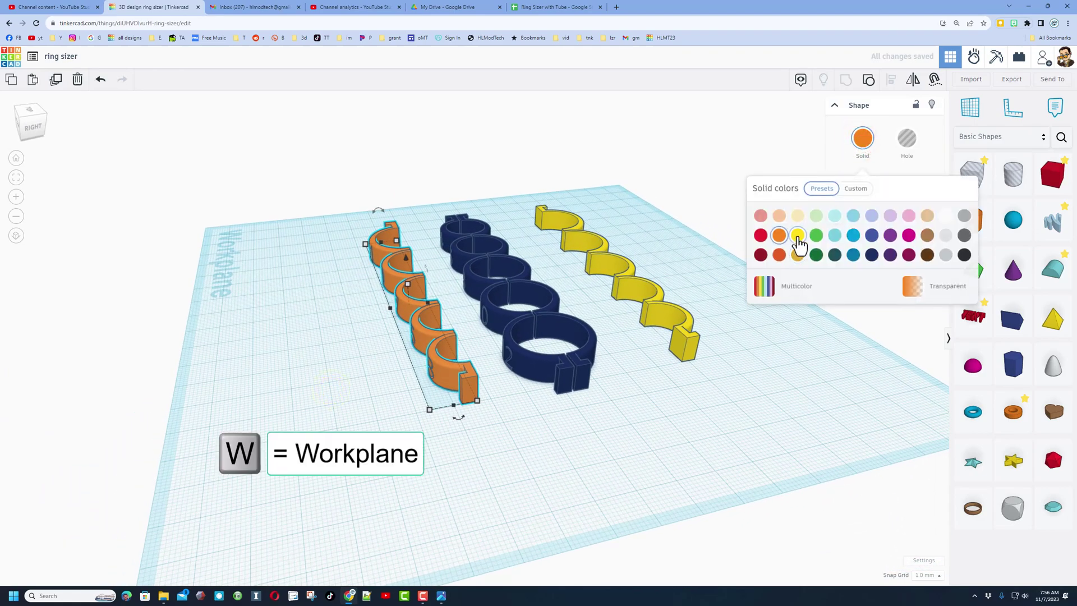
Step: Drop the other half-ring strip onto a workplane on the left strip's side, nudging it to close the gap
{"action": "right_click_drag", "start_coordinate": [662, 343], "coordinate": [493, 320]}
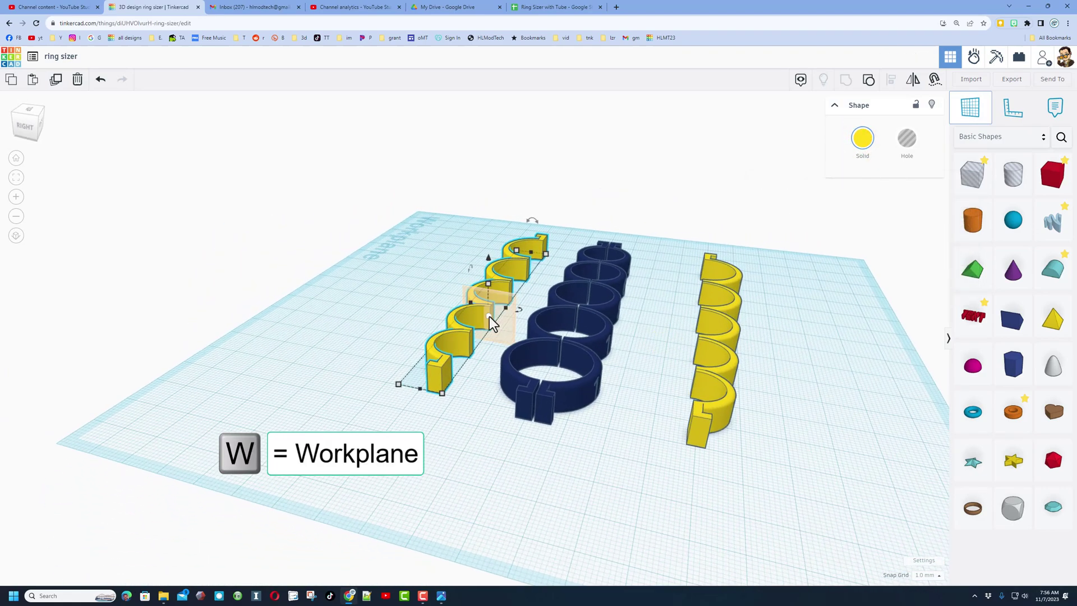
{"action": "left_click", "coordinate": [493, 320]}
{"action": "left_click", "coordinate": [713, 332]}
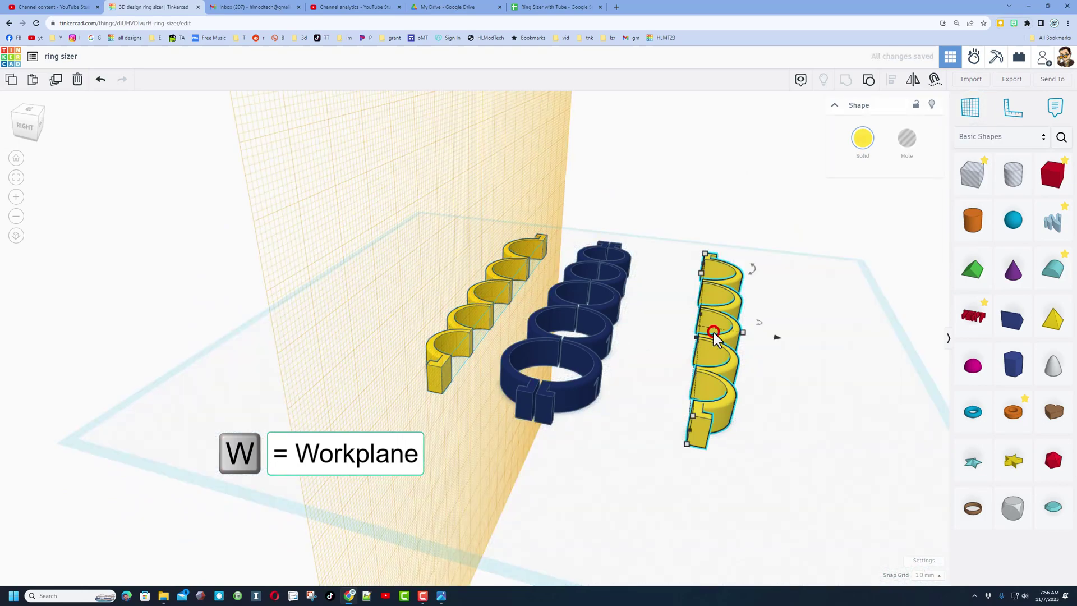
{"action": "key", "text": "d"}
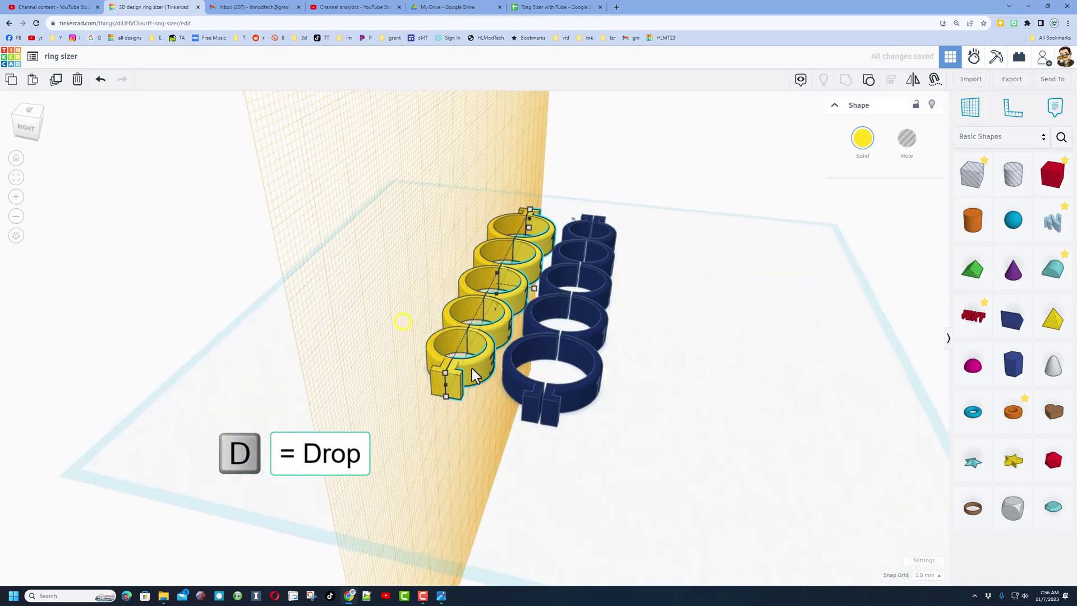
{"action": "right_click_drag", "start_coordinate": [404, 318], "coordinate": [503, 381]}
{"action": "key", "text": "Right"}
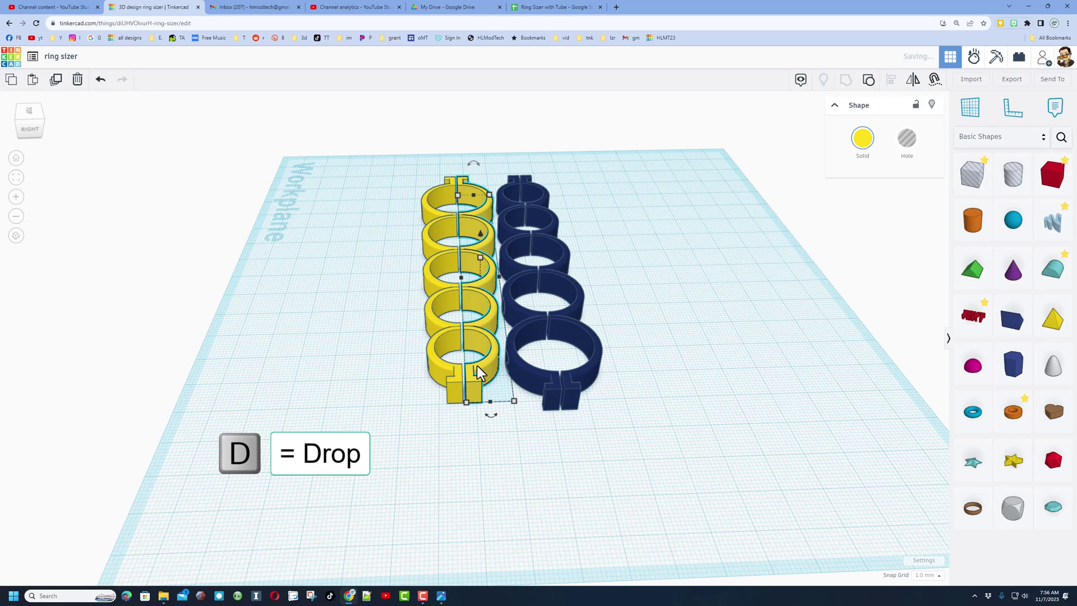
{"action": "key", "text": "Right"}
{"action": "key", "text": "Left"}
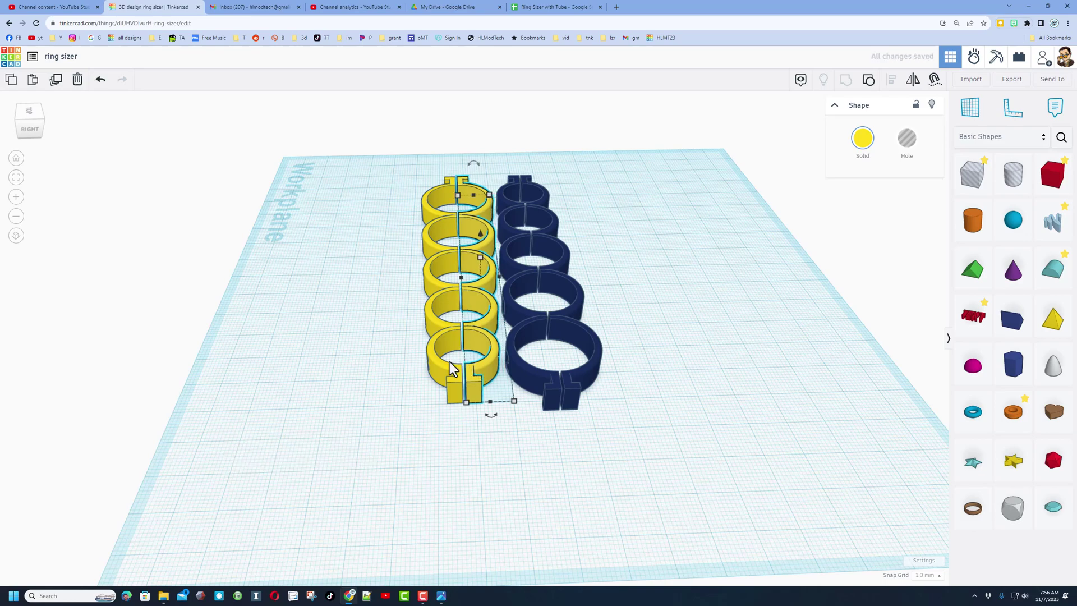
{"action": "right_click_drag", "start_coordinate": [425, 350], "coordinate": [377, 405]}
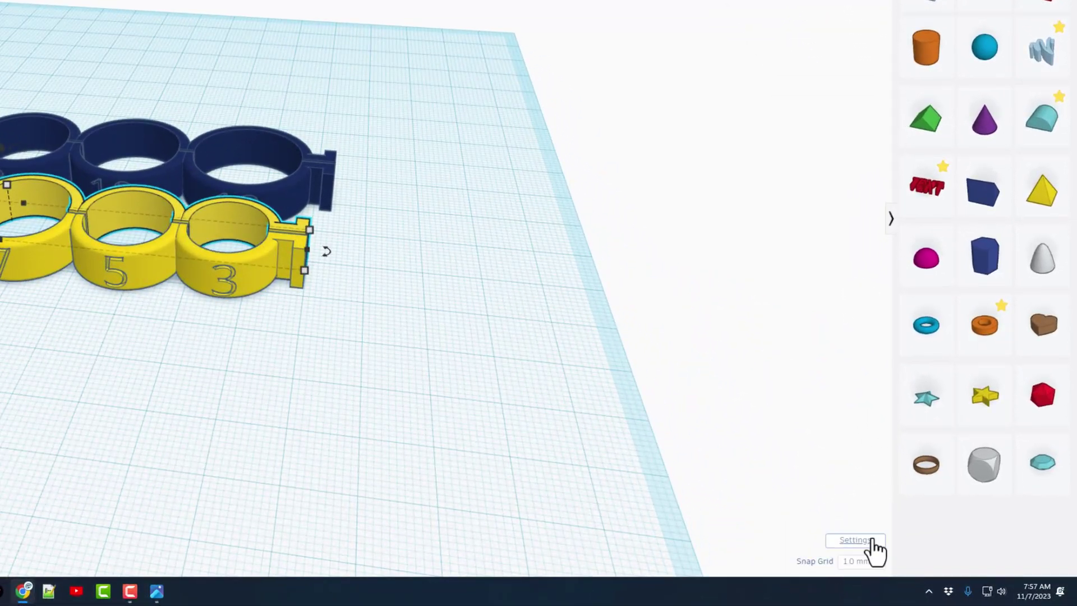
Step: Set the workspace background to pale yellow, hide the grid, and deselect the rings
{"action": "left_click", "coordinate": [864, 541]}
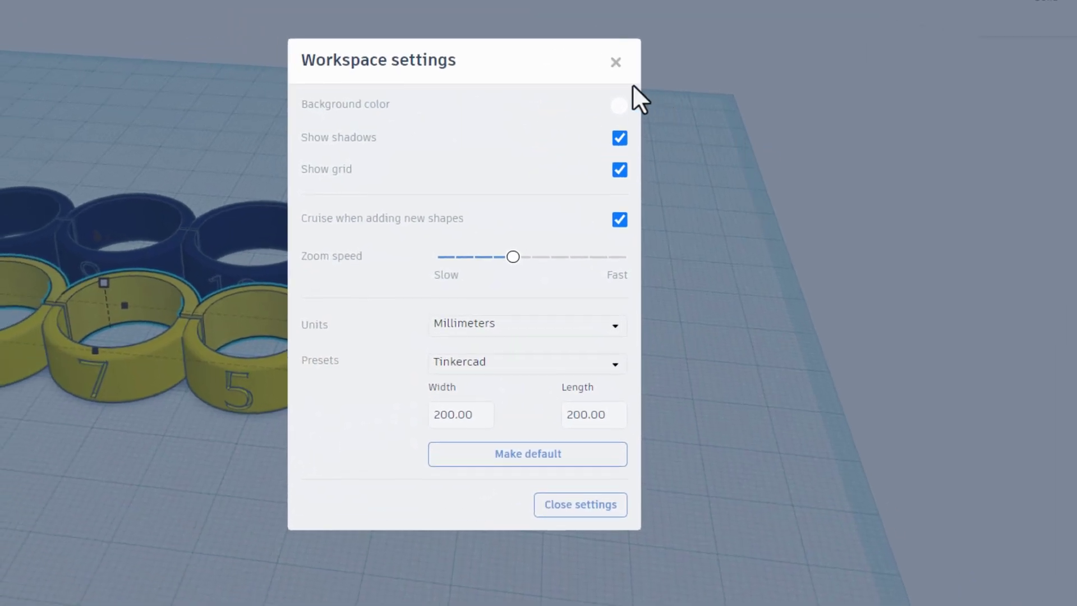
{"action": "left_click", "coordinate": [619, 105]}
{"action": "left_click", "coordinate": [504, 202]}
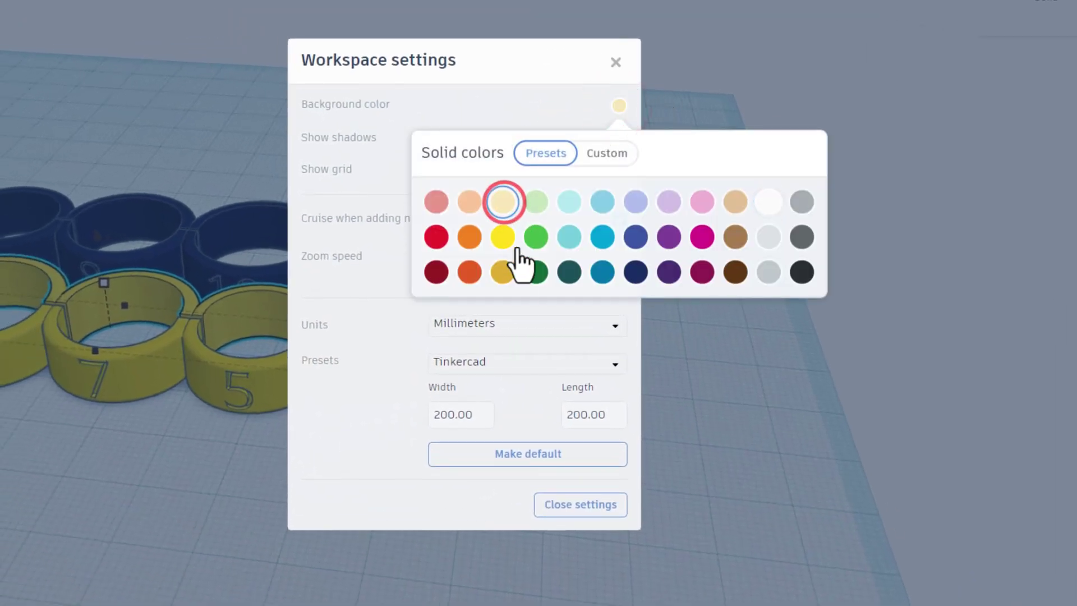
{"action": "left_click", "coordinate": [410, 324]}
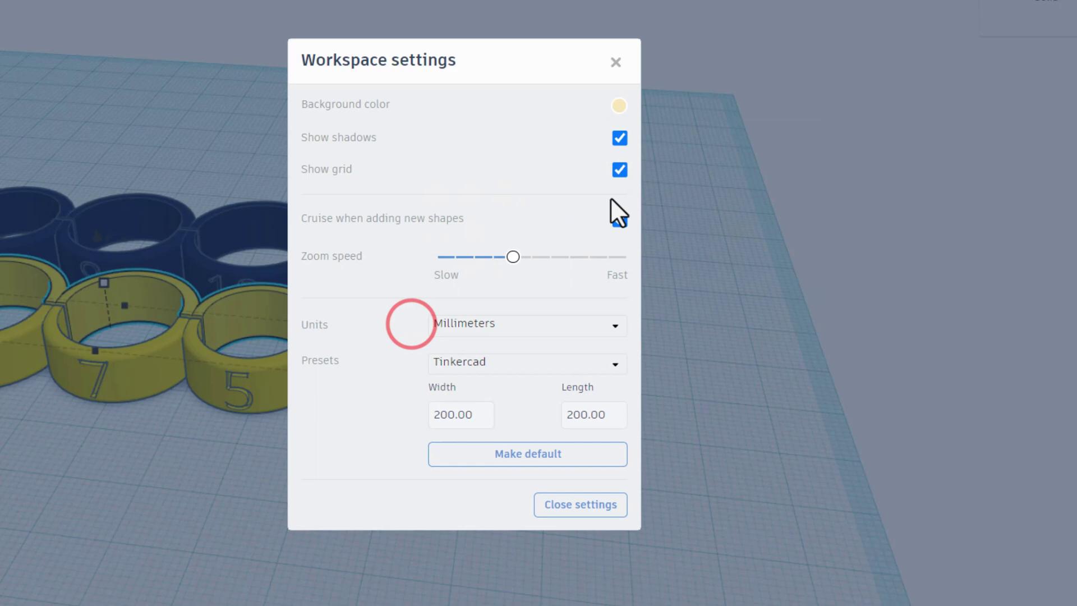
{"action": "left_click", "coordinate": [620, 170]}
{"action": "left_click", "coordinate": [691, 252]}
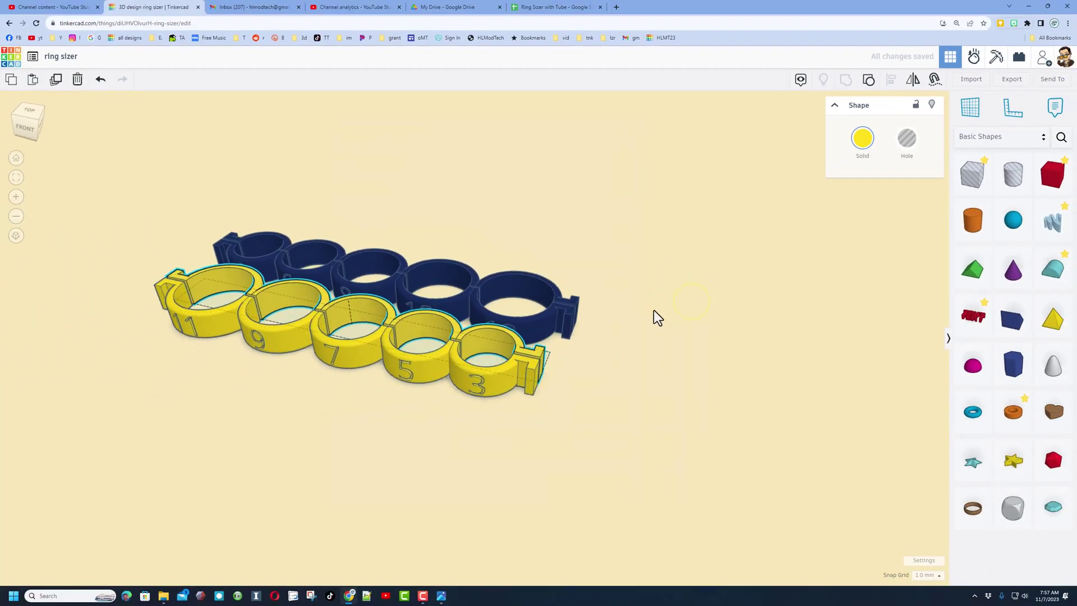
{"action": "right_click", "coordinate": [649, 392]}
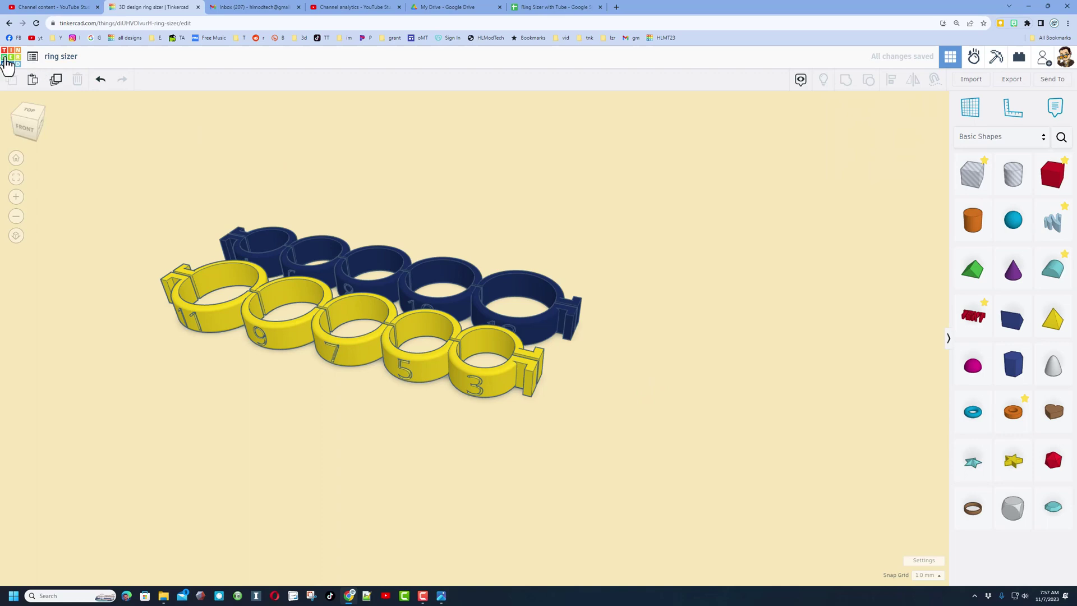
Step: From the designs dashboard, open the Ring sizer design's Properties
{"action": "left_click", "coordinate": [7, 60]}
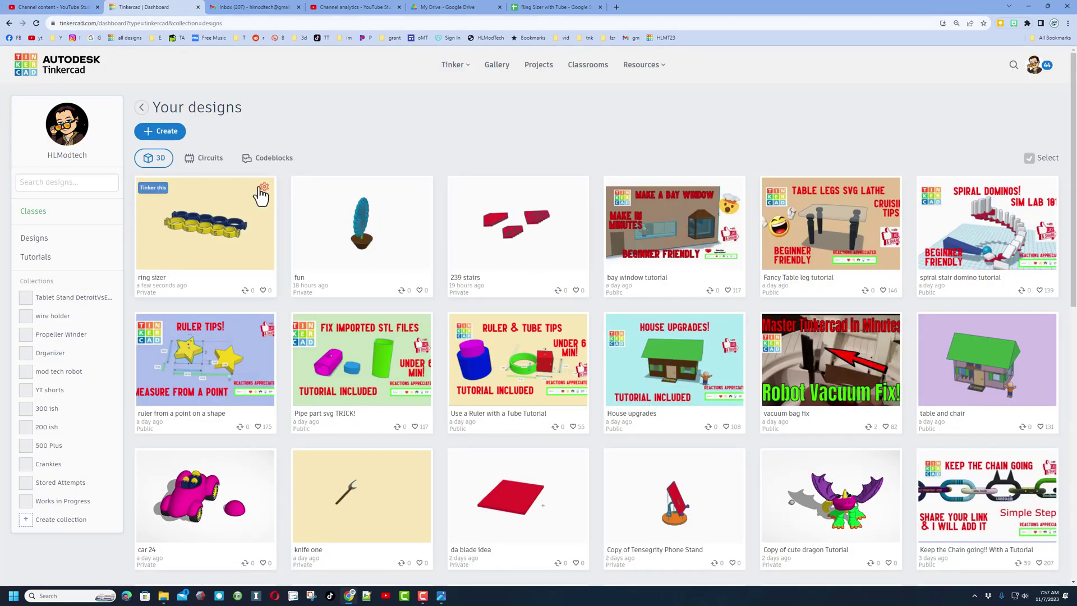
{"action": "left_click", "coordinate": [264, 187]}
{"action": "left_click", "coordinate": [257, 190]}
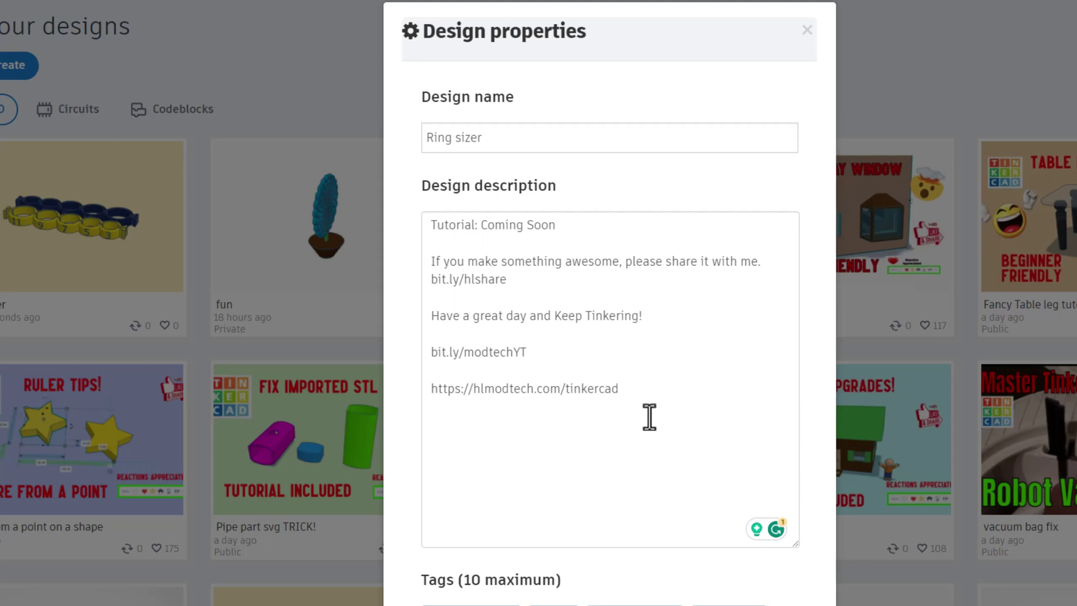
Step: Add the ring sizer printable, ring sizer and ring size tags, dropping the extra hlmt23 tag
{"action": "scroll", "coordinate": [649, 416], "scroll_direction": "down", "scroll_amount": 4}
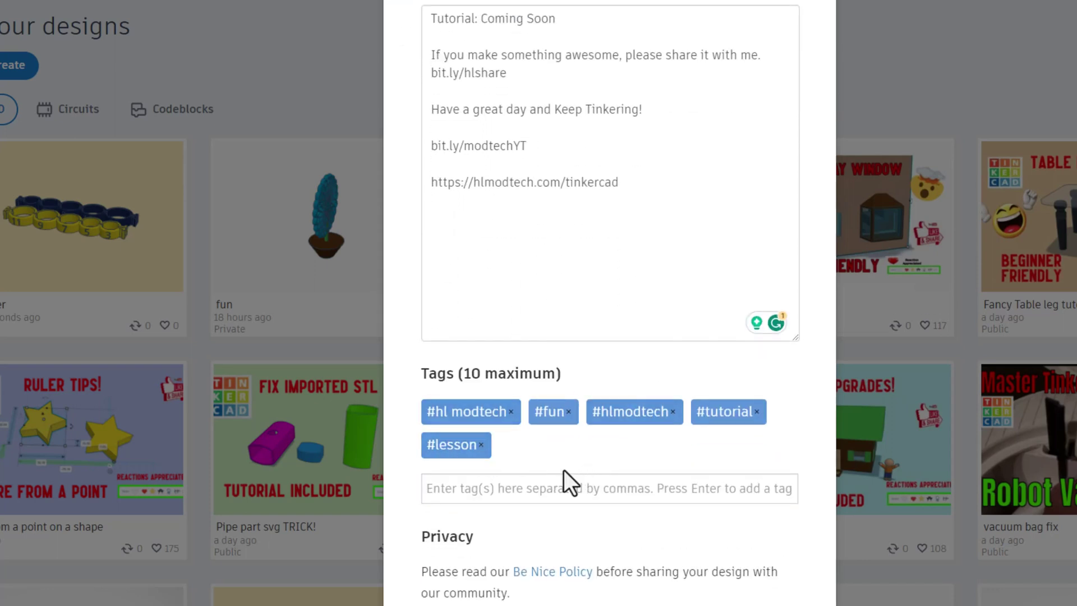
{"action": "left_click", "coordinate": [539, 488]}
{"action": "type", "text": "printable, ring sizer, ring size"}
{"action": "key", "text": "Return"}
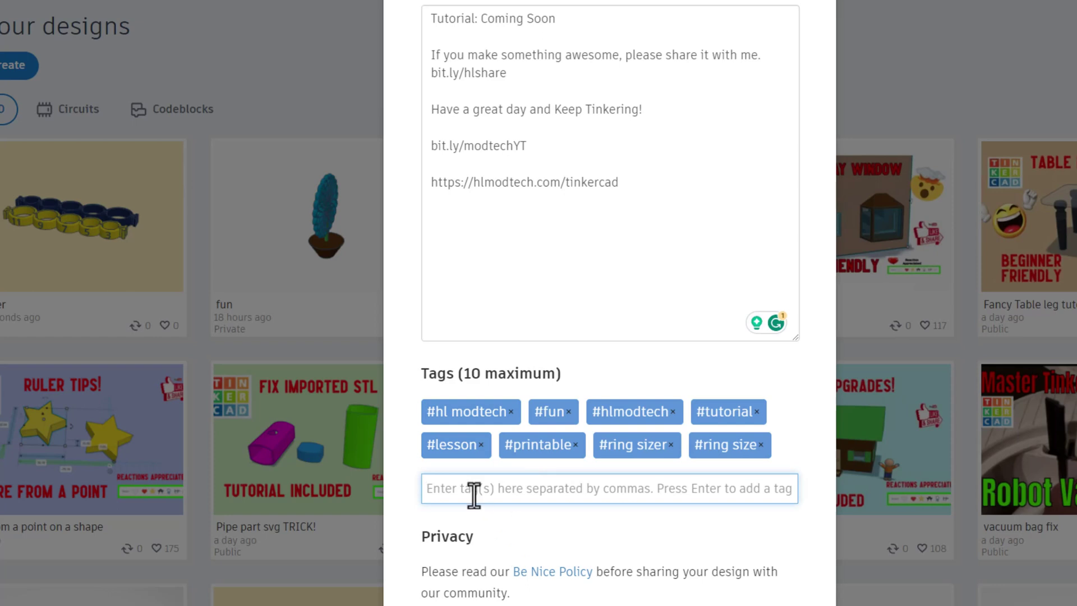
{"action": "left_click", "coordinate": [474, 493]}
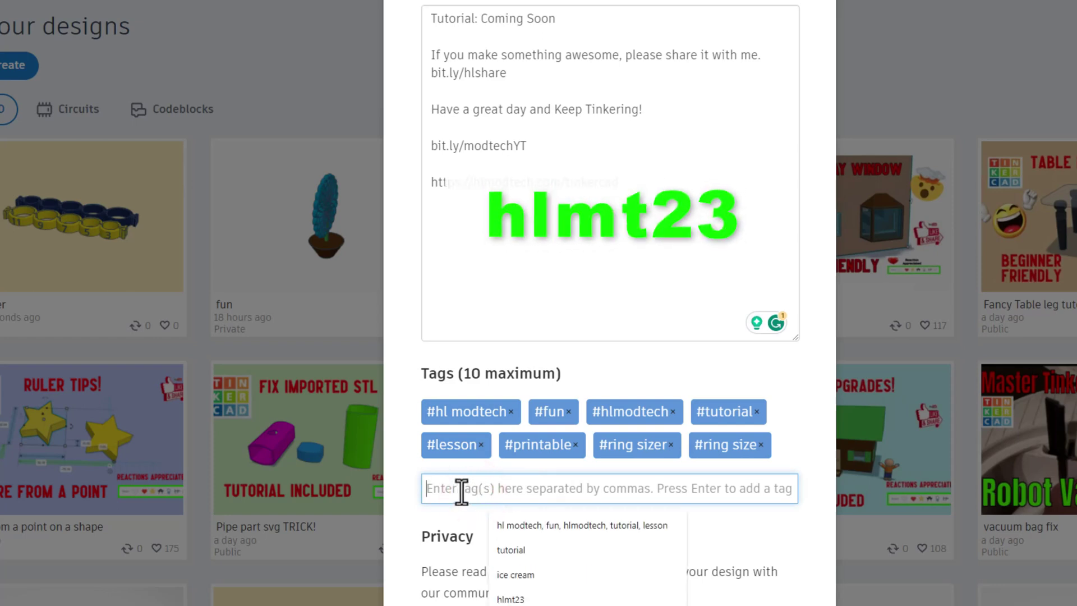
{"action": "type", "text": "hlmt"}
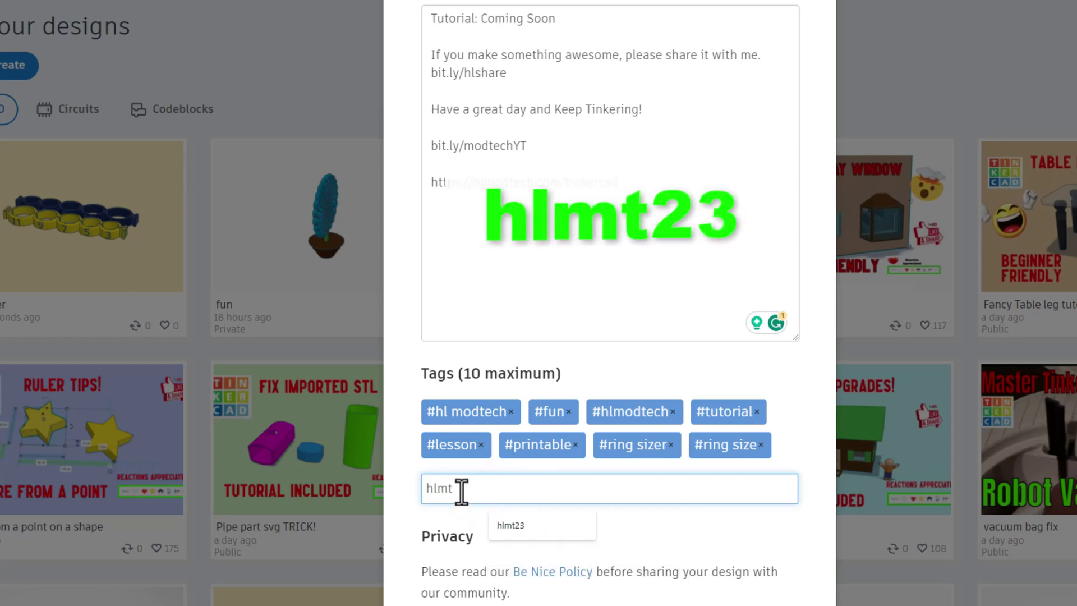
{"action": "type", "text": "23"}
{"action": "key", "text": "Return"}
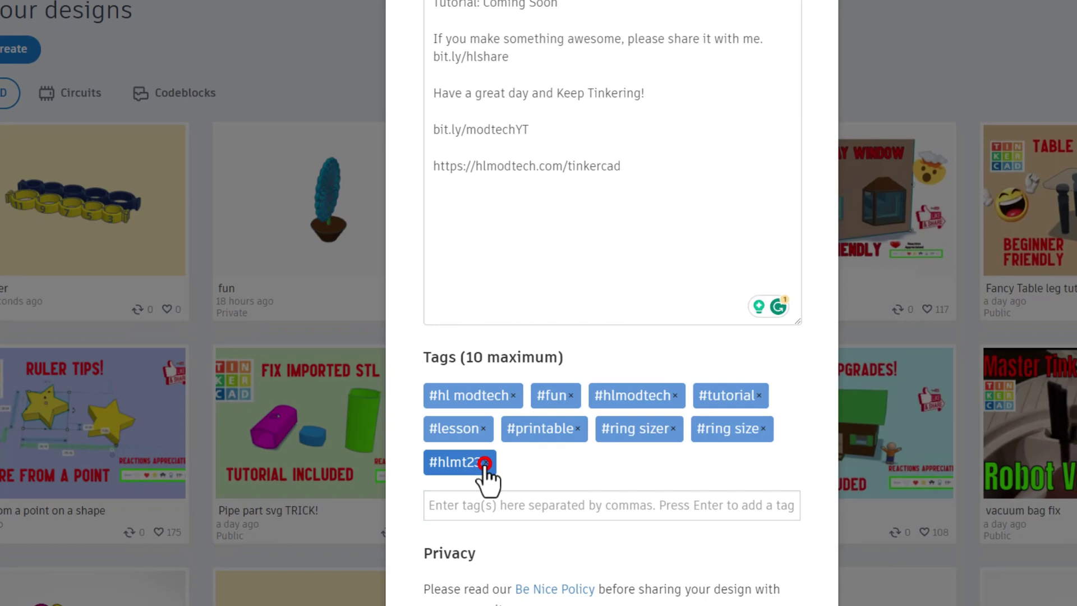
{"action": "left_click", "coordinate": [484, 478]}
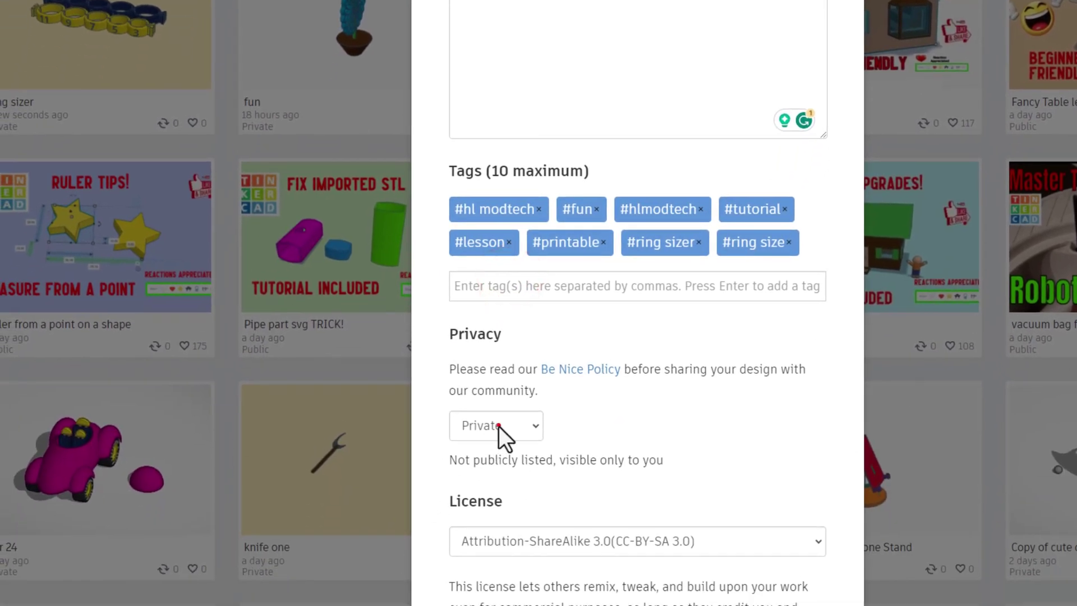
Step: Make the design Public under Attribution-ShareAlike 3.0 (CC-BY-SA 3.0) and save the changes
{"action": "left_click", "coordinate": [499, 426]}
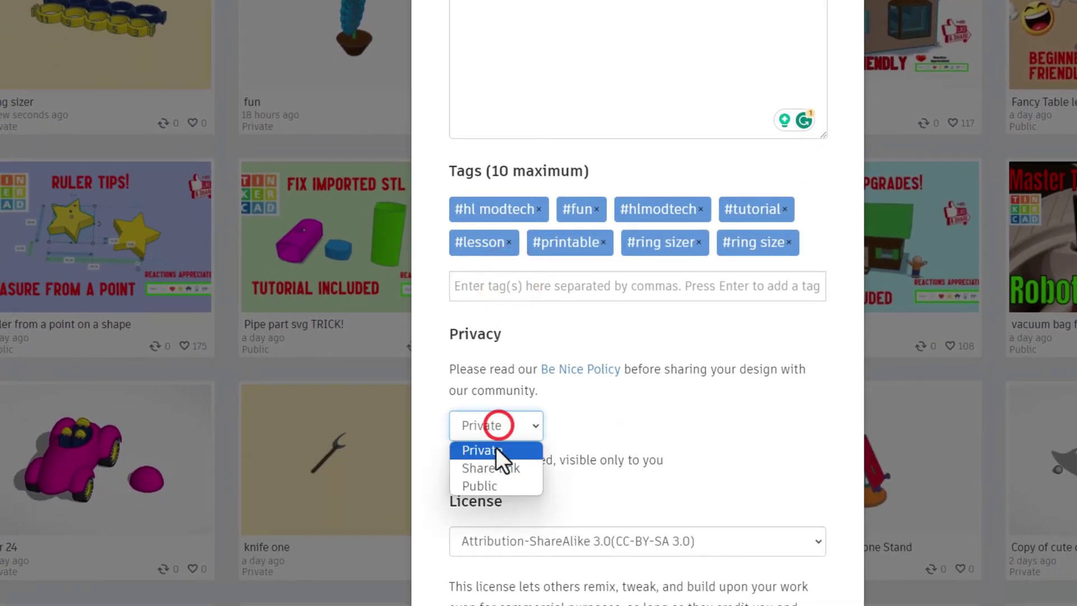
{"action": "left_click", "coordinate": [484, 487]}
{"action": "scroll", "coordinate": [621, 345], "scroll_direction": "down", "scroll_amount": 4}
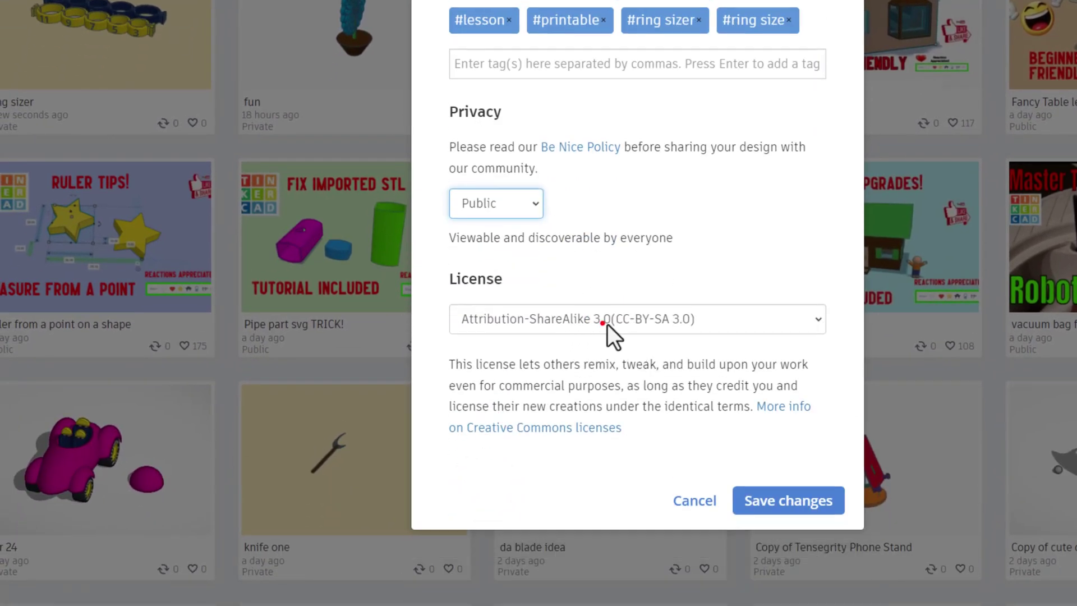
{"action": "left_click", "coordinate": [607, 324]}
{"action": "left_click", "coordinate": [535, 418]}
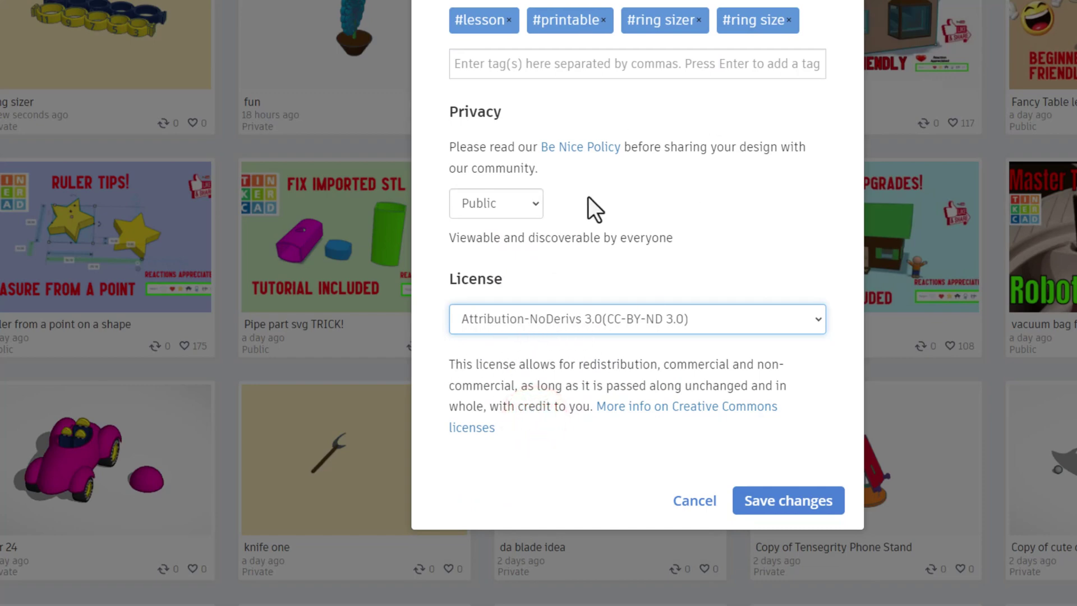
{"action": "scroll", "coordinate": [587, 198], "scroll_direction": "up", "scroll_amount": 4}
{"action": "scroll", "coordinate": [639, 166], "scroll_direction": "down", "scroll_amount": 4}
{"action": "left_click", "coordinate": [499, 314]}
{"action": "left_click", "coordinate": [557, 343]}
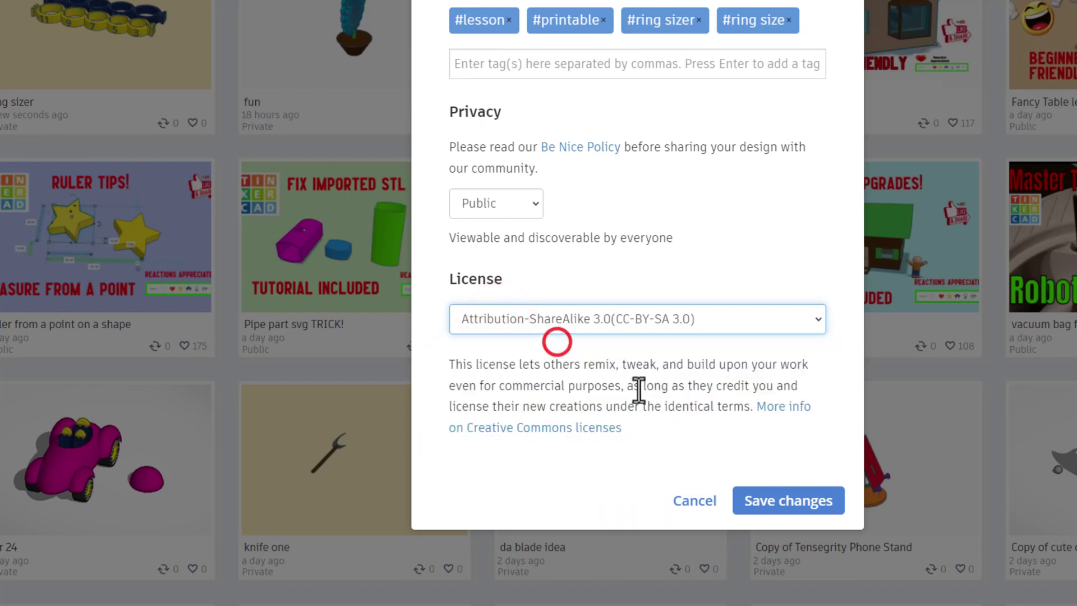
{"action": "left_click", "coordinate": [736, 446]}
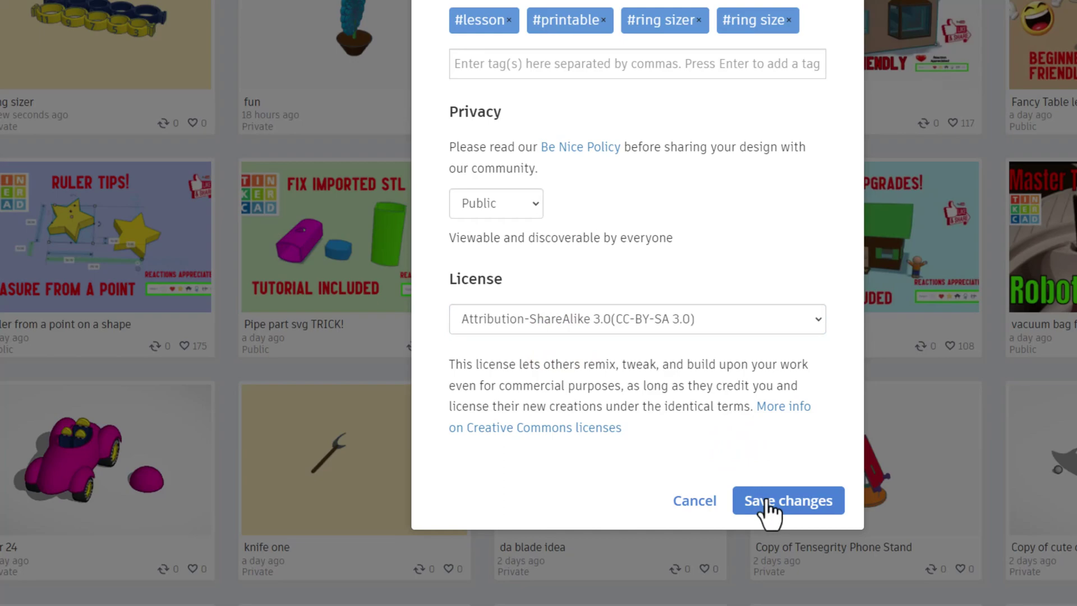
{"action": "left_click", "coordinate": [766, 499]}
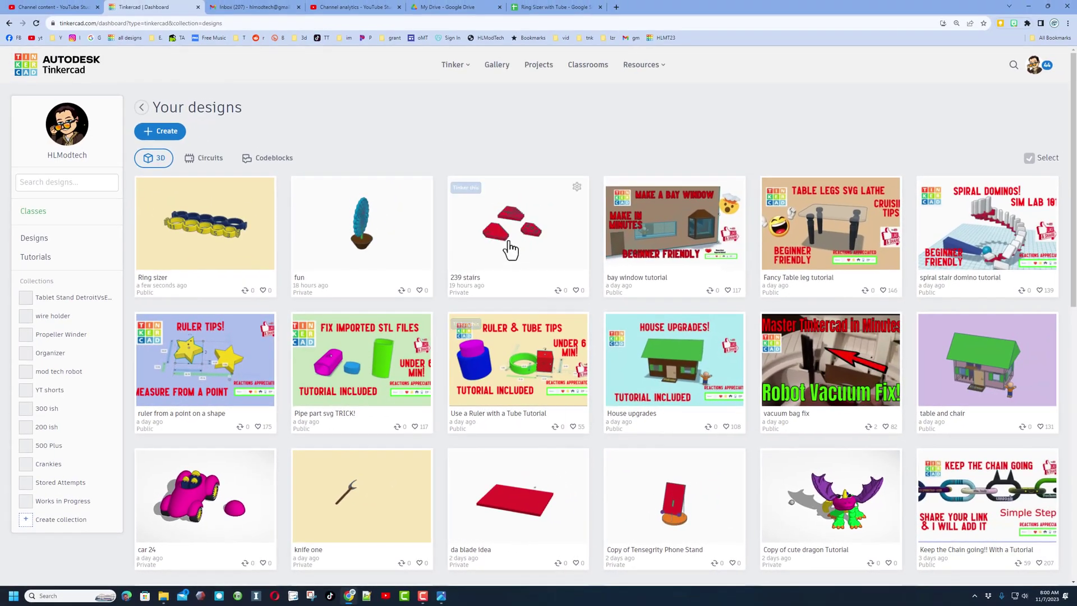
Step: In the community gallery, react to the Peacock Chair - Rattan design with Awesome, A+
{"action": "left_click", "coordinate": [497, 66]}
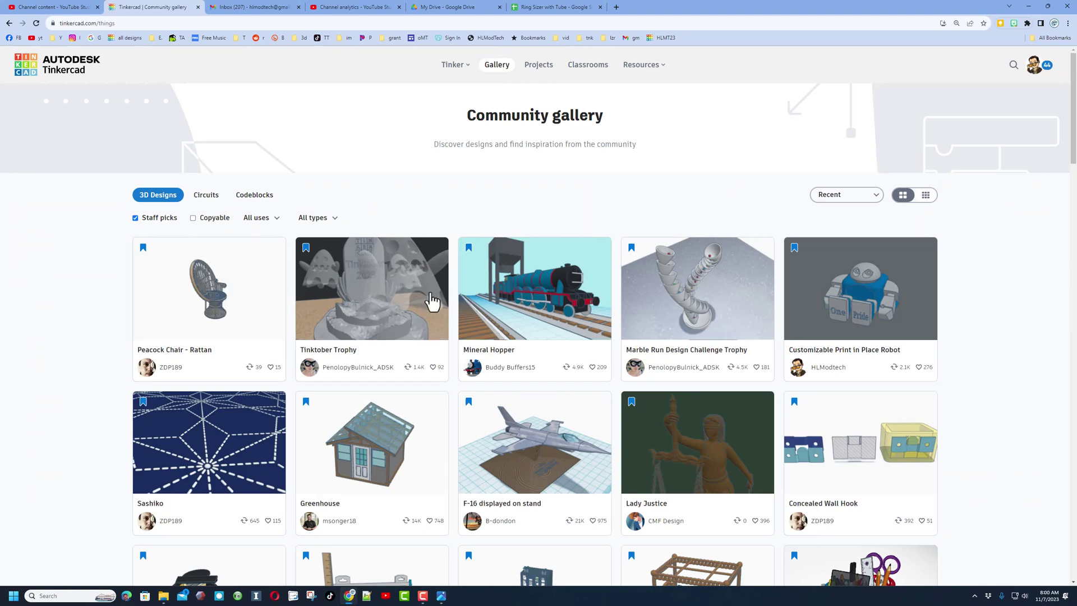
{"action": "left_click", "coordinate": [243, 280]}
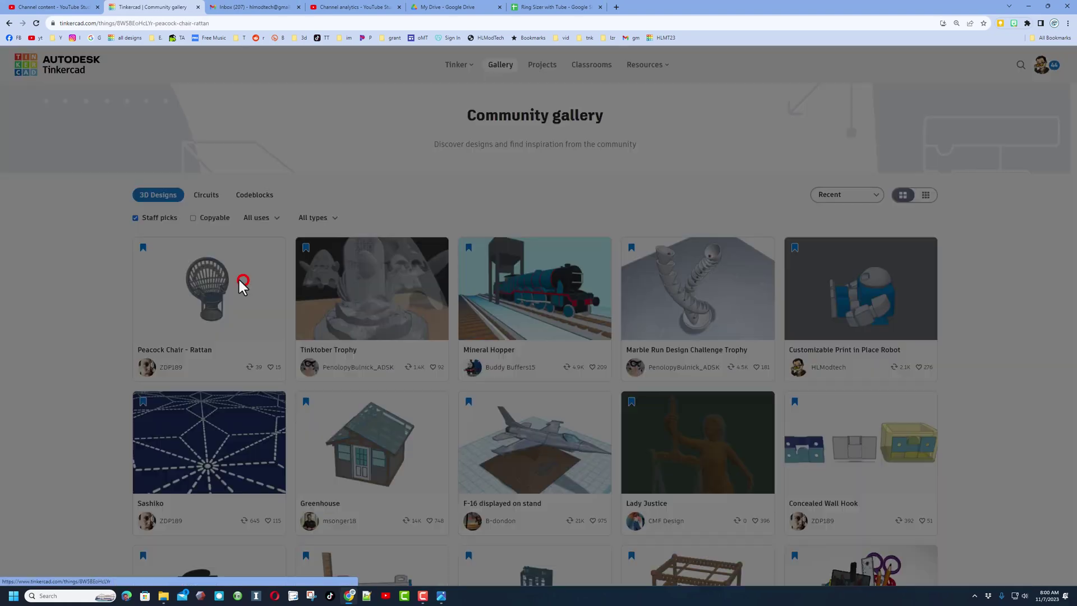
{"action": "mouse_move", "coordinate": [669, 121]}
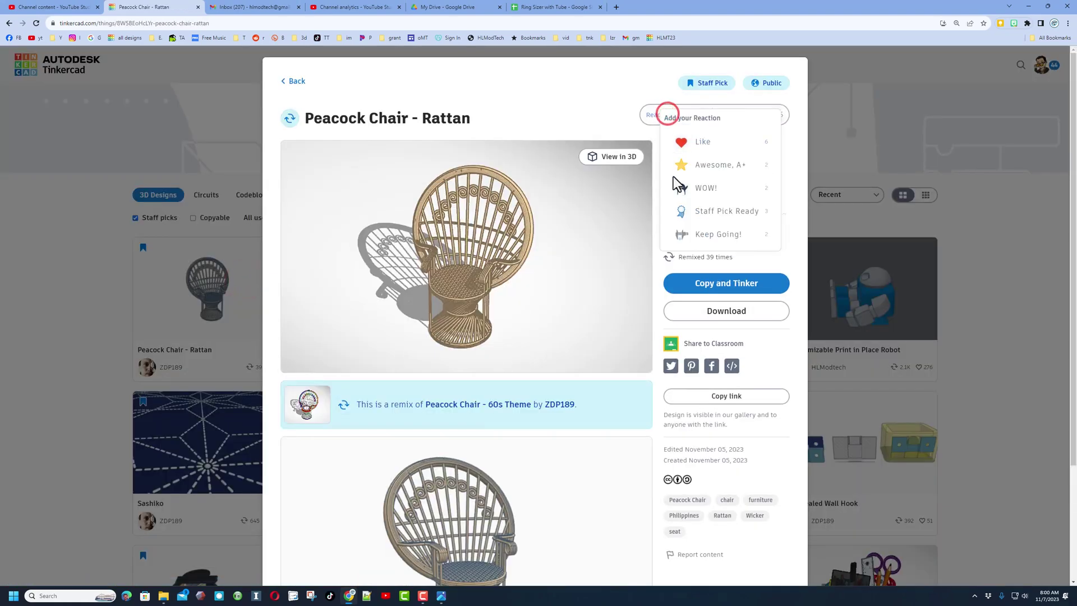
{"action": "left_click", "coordinate": [699, 166]}
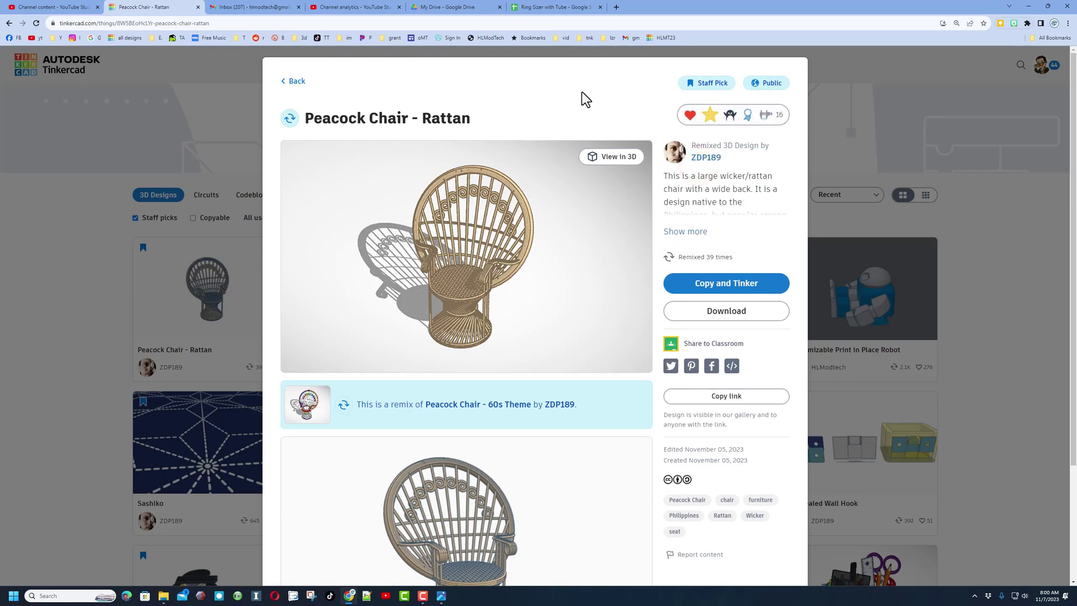
{"action": "left_click", "coordinate": [591, 54]}
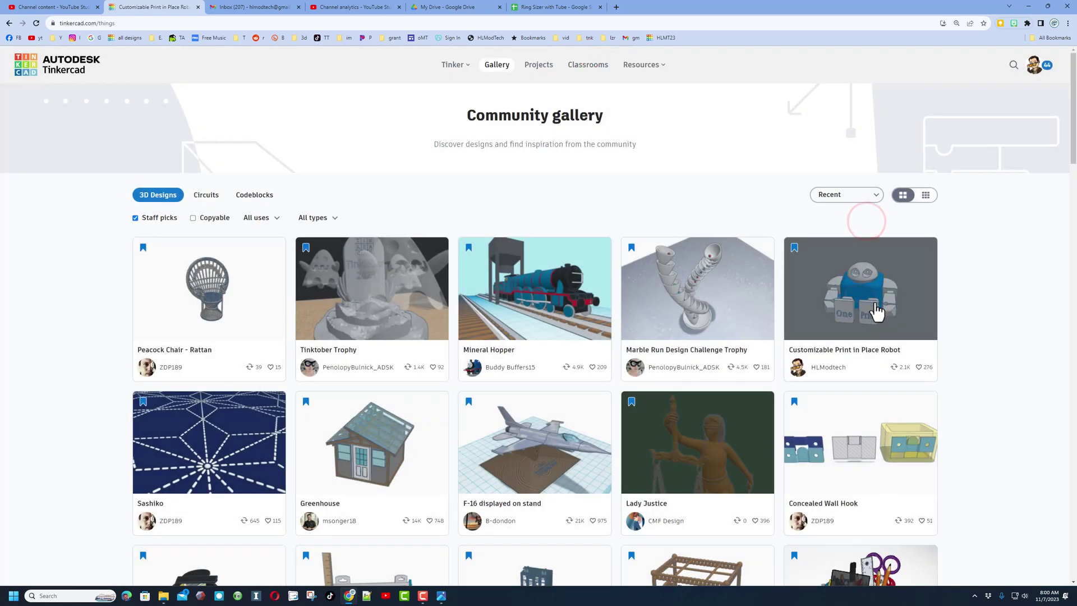
Step: Browse the Customizable Print in Place Robot design, then turn off the Staff picks filter
{"action": "left_click", "coordinate": [873, 298]}
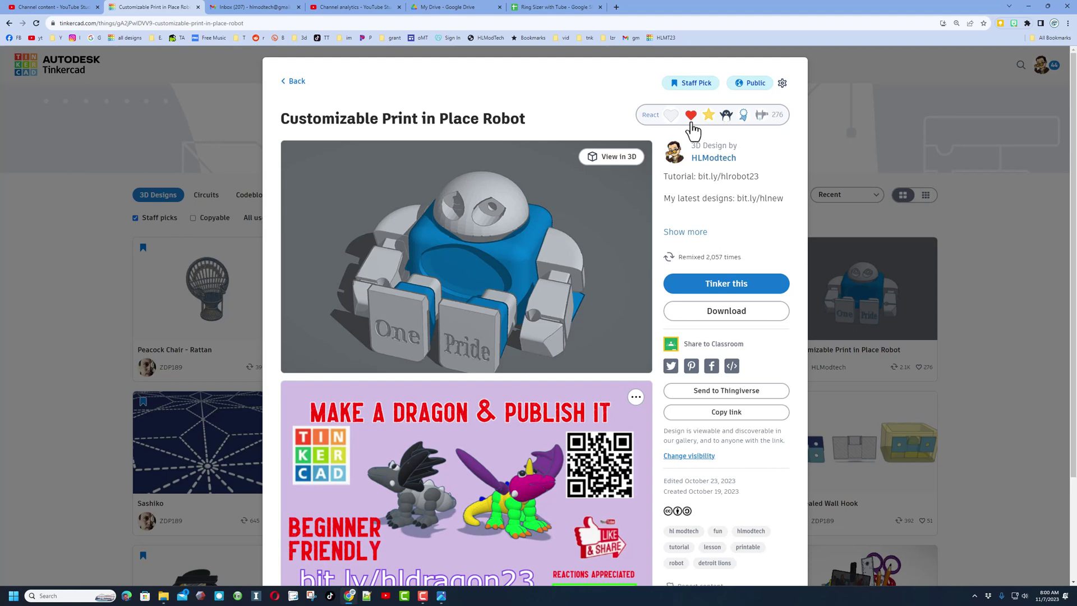
{"action": "left_click", "coordinate": [613, 93]}
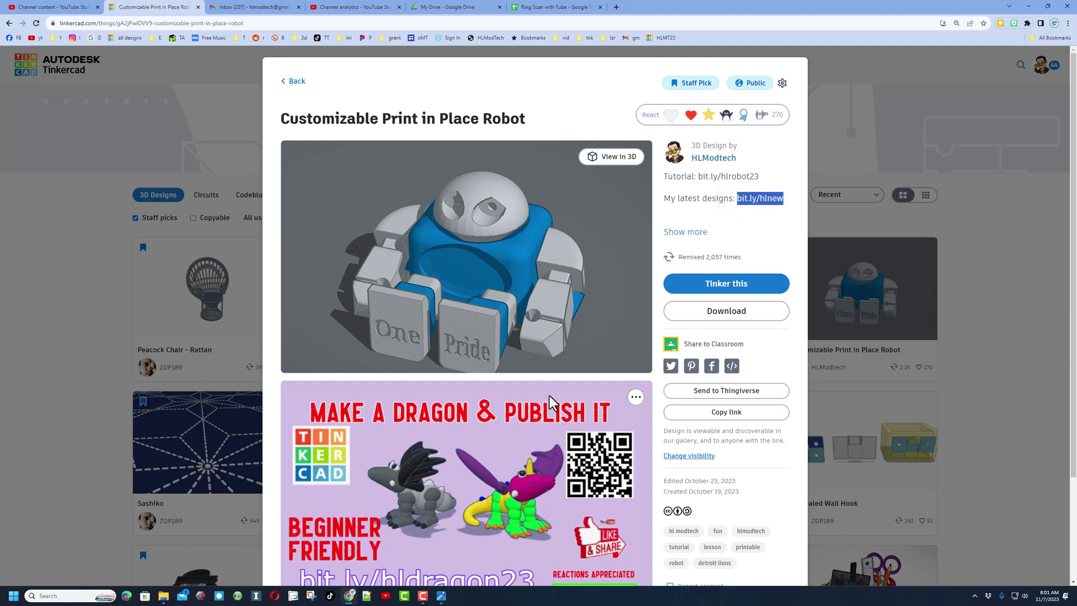
{"action": "scroll", "coordinate": [481, 366], "scroll_direction": "down", "scroll_amount": 2}
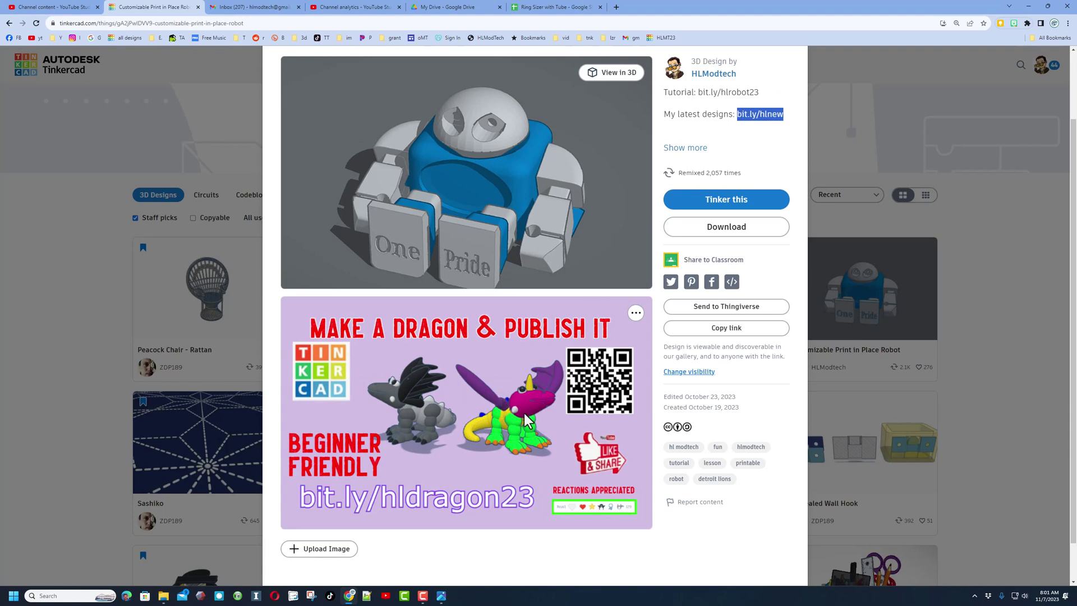
{"action": "scroll", "coordinate": [527, 420], "scroll_direction": "up", "scroll_amount": 2}
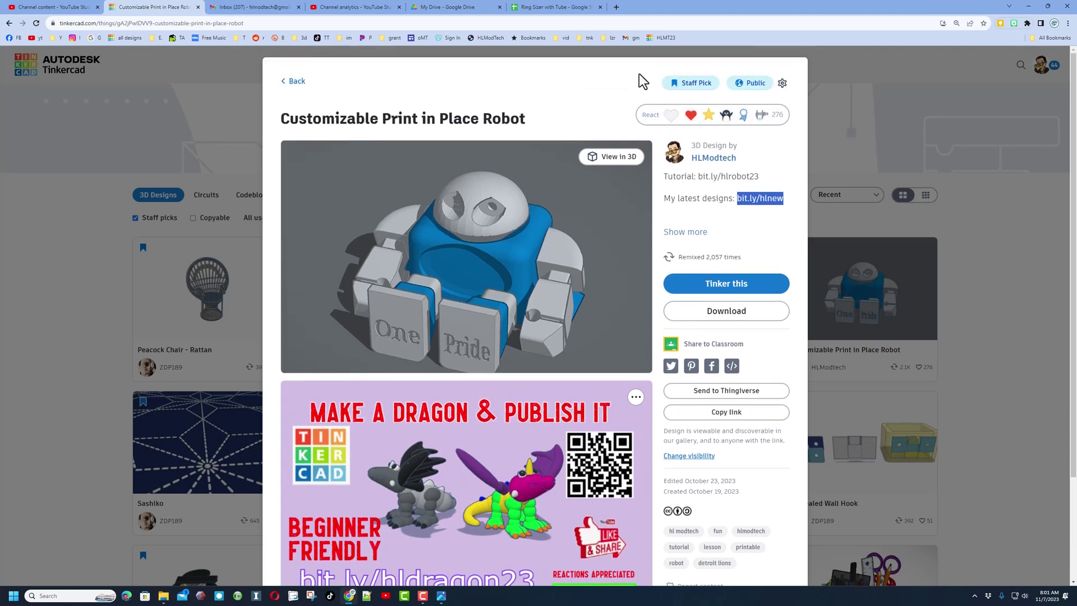
{"action": "left_click", "coordinate": [659, 54]}
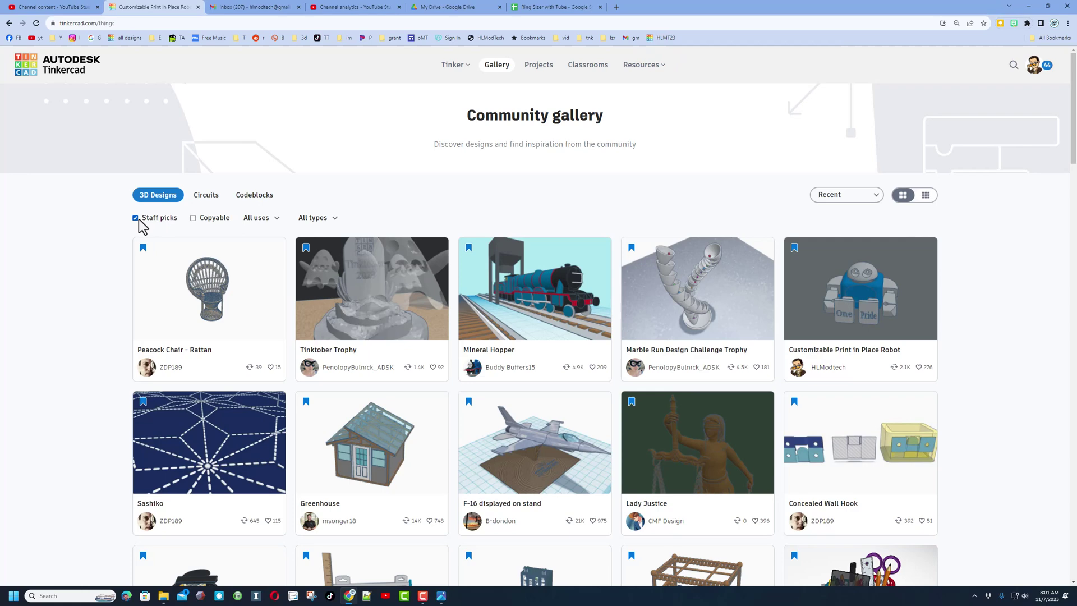
{"action": "left_click", "coordinate": [136, 217]}
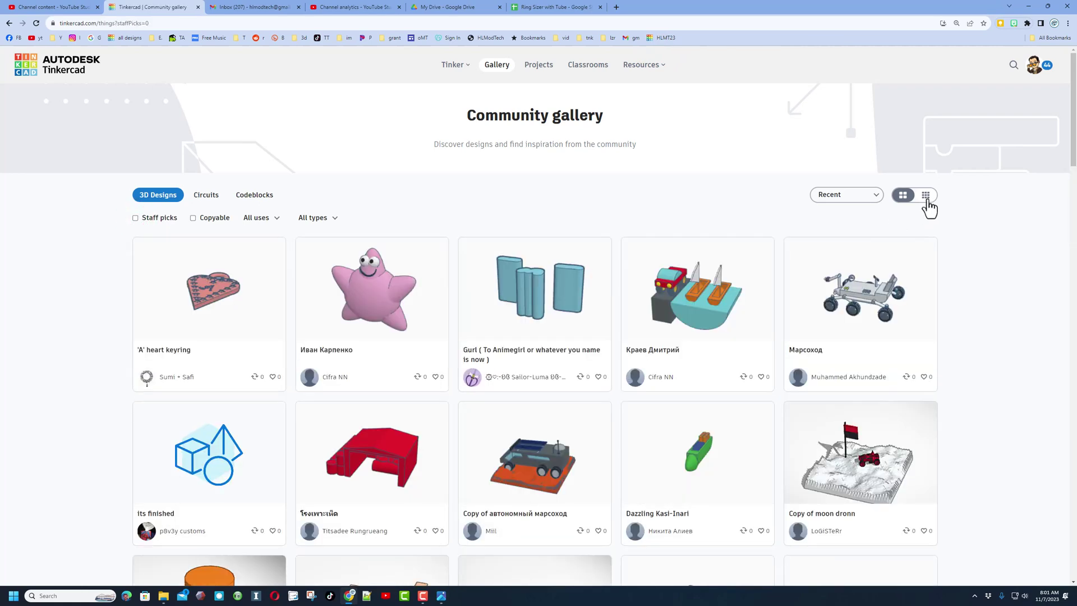
Step: Switch to small thumbnails and give the pink starfish design an Awesome A+ reaction
{"action": "left_click", "coordinate": [926, 195]}
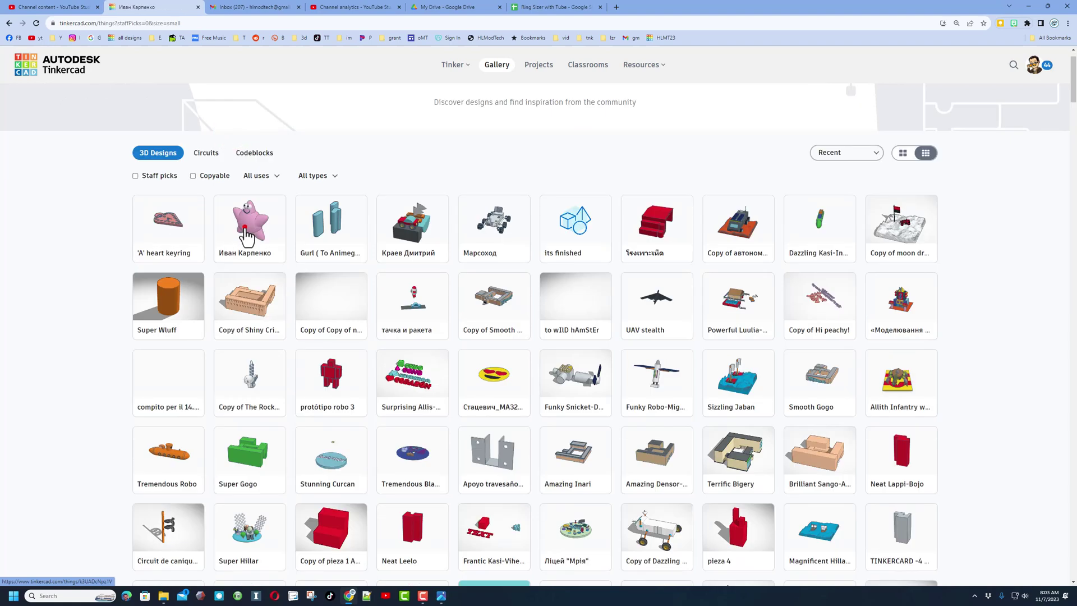
{"action": "left_click", "coordinate": [245, 227]}
{"action": "left_click", "coordinate": [752, 114]}
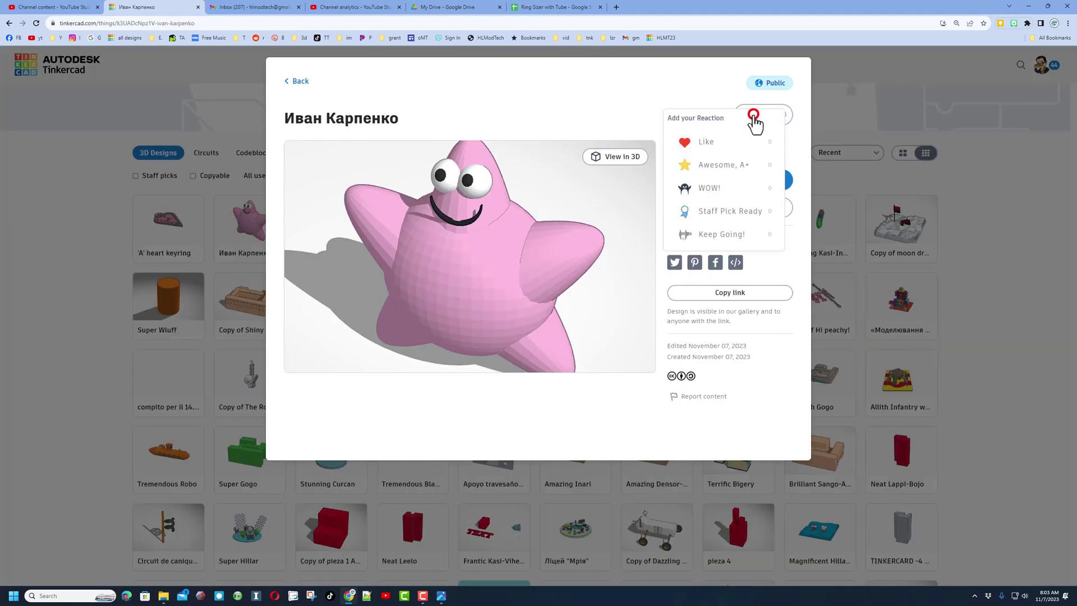
{"action": "left_click", "coordinate": [729, 162]}
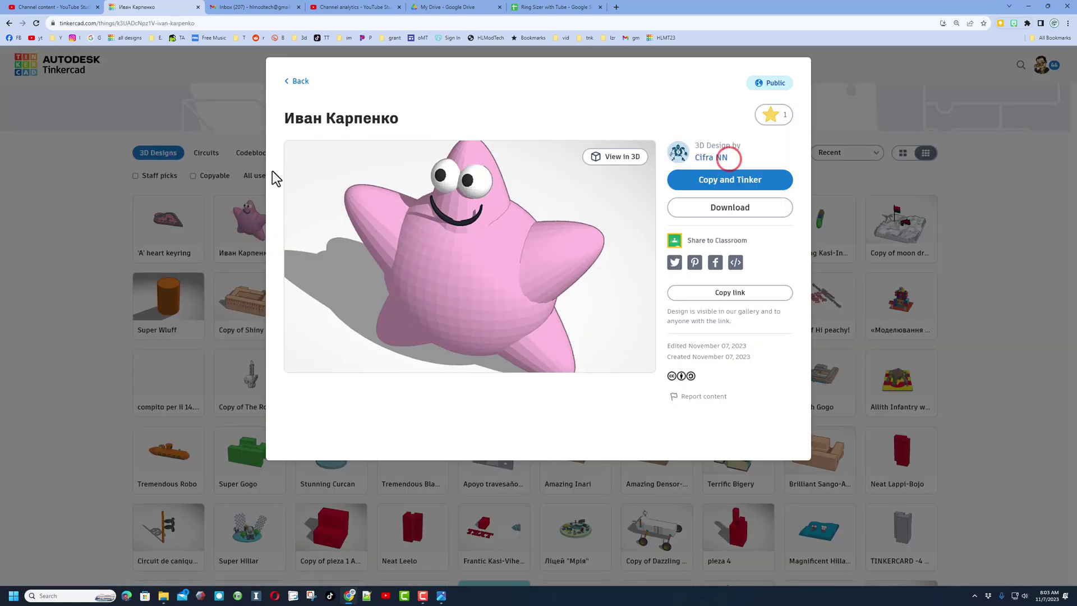
{"action": "left_click", "coordinate": [160, 261]}
Step: Scroll down to the published Ring sizer design and open its gallery page
{"action": "scroll", "coordinate": [59, 203], "scroll_direction": "down", "scroll_amount": 8}
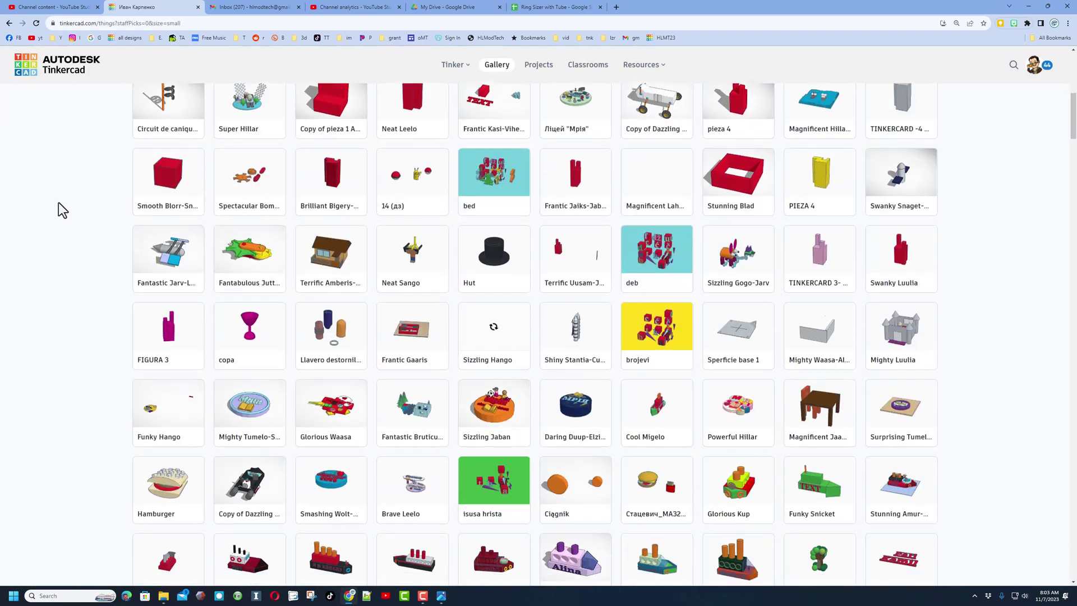
{"action": "scroll", "coordinate": [59, 203], "scroll_direction": "down", "scroll_amount": 12}
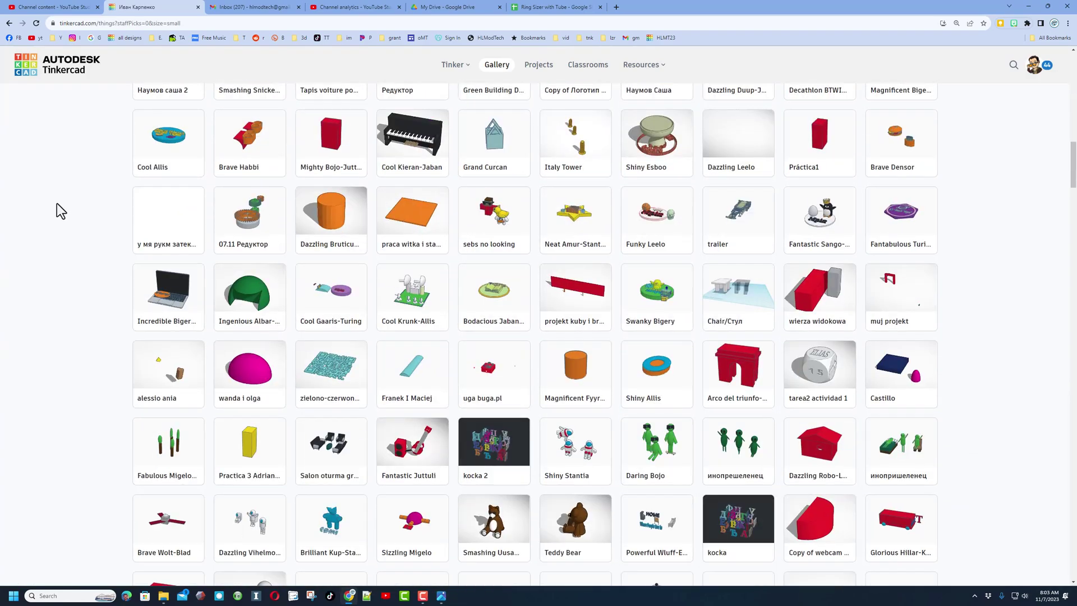
{"action": "scroll", "coordinate": [56, 203], "scroll_direction": "down", "scroll_amount": 10}
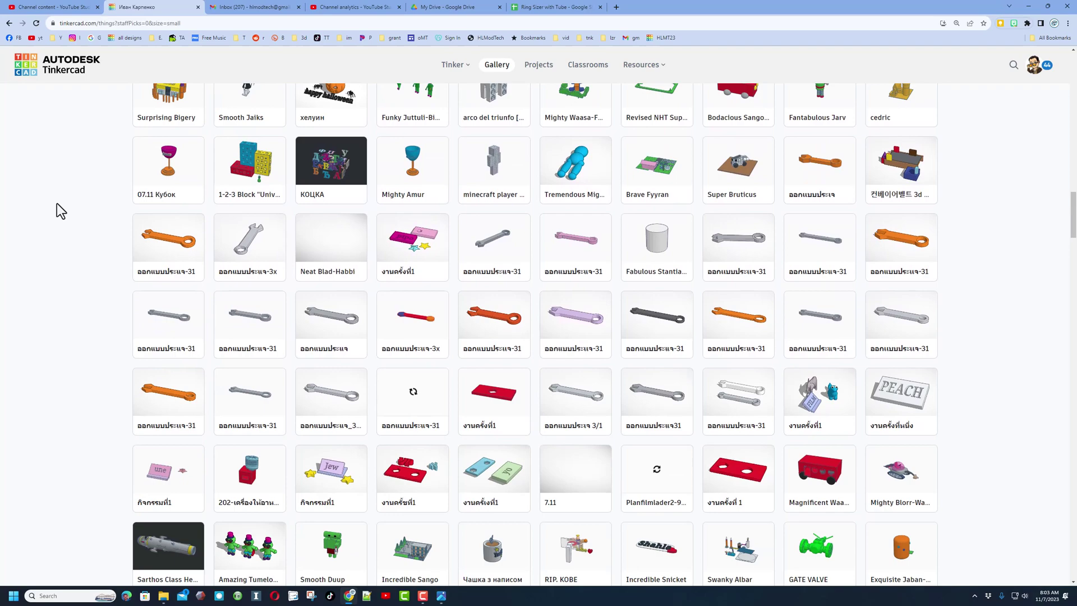
{"action": "scroll", "coordinate": [56, 203], "scroll_direction": "down", "scroll_amount": 10}
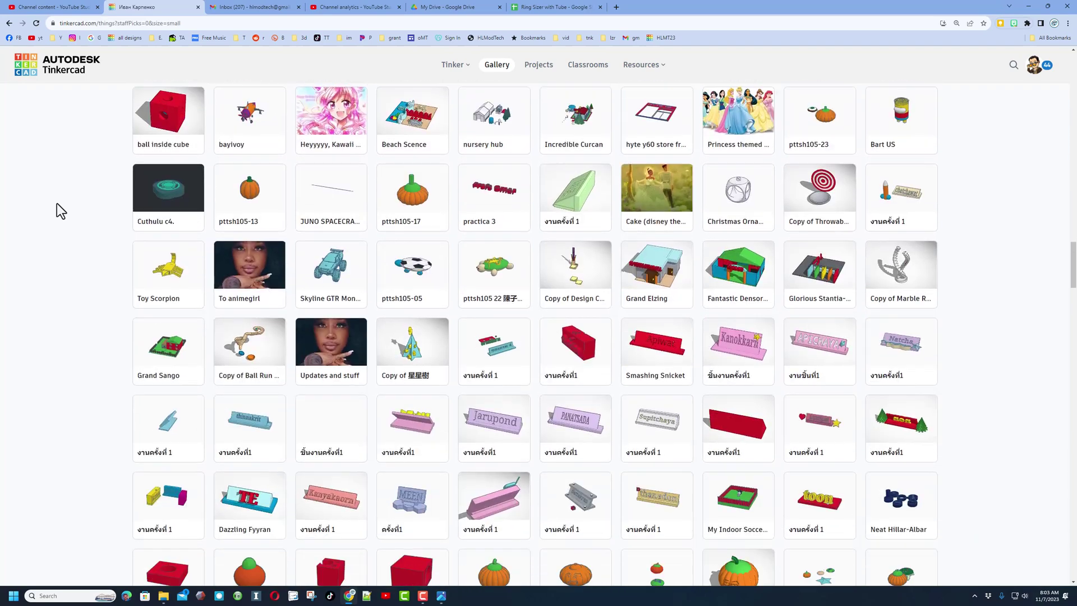
{"action": "scroll", "coordinate": [56, 203], "scroll_direction": "down", "scroll_amount": 10}
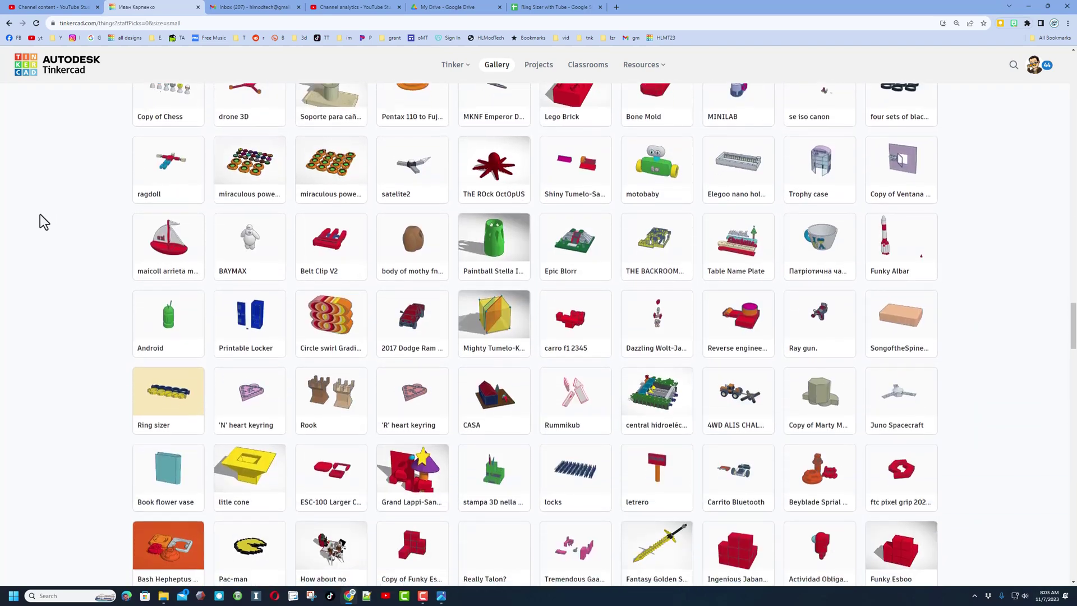
{"action": "scroll", "coordinate": [44, 221], "scroll_direction": "down", "scroll_amount": 1}
{"action": "left_click", "coordinate": [167, 323]}
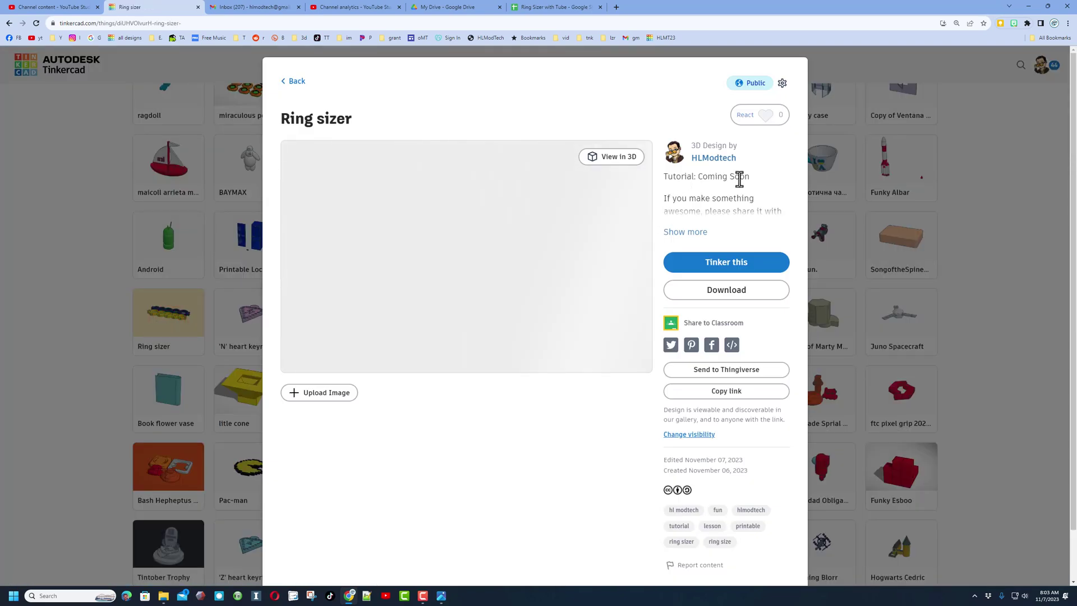
{"action": "left_click", "coordinate": [746, 115]}
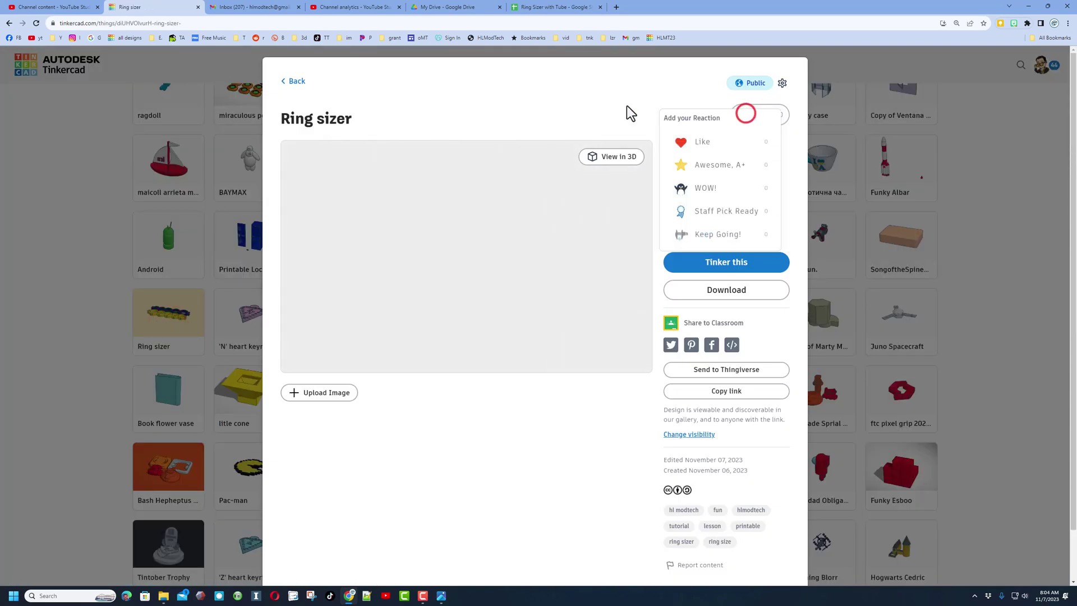
{"action": "left_click", "coordinate": [636, 106]}
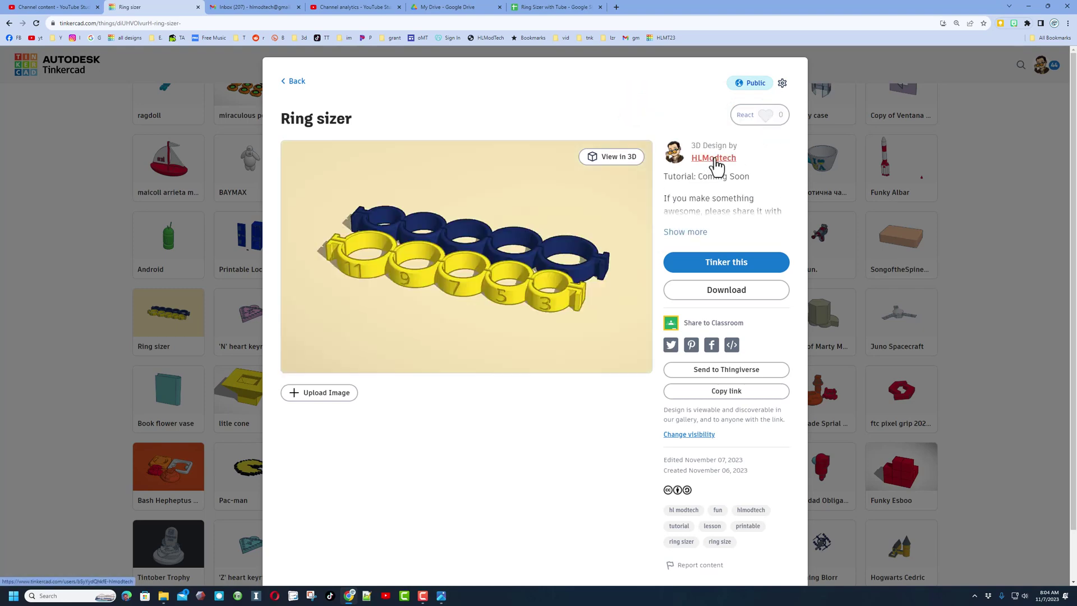
Step: Go to the ring sizer author's profile and sort their designs by Reactions
{"action": "left_click", "coordinate": [714, 159]}
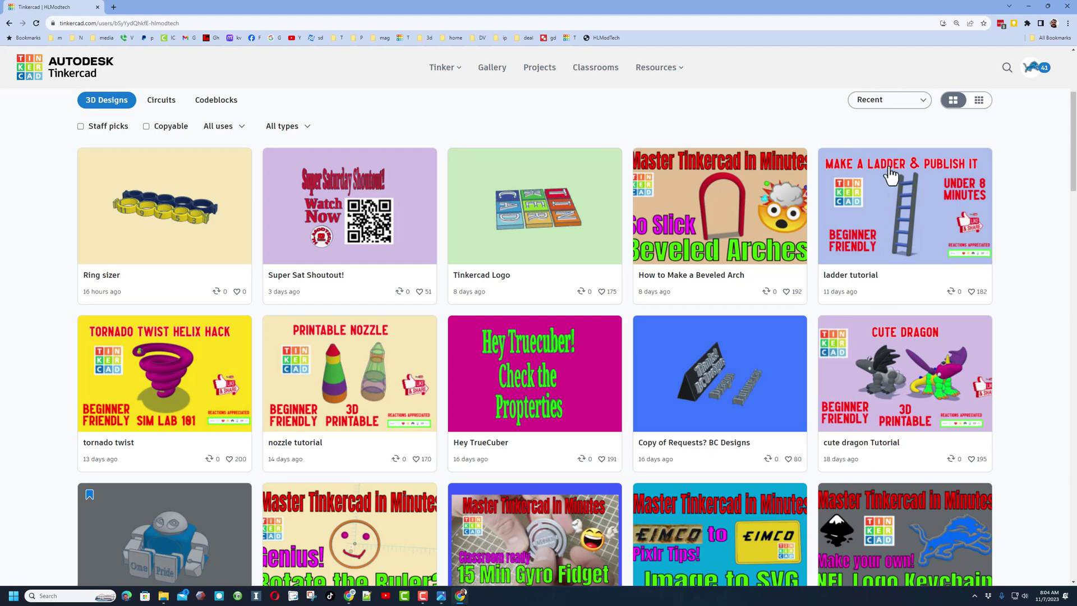
{"action": "left_click", "coordinate": [884, 99]}
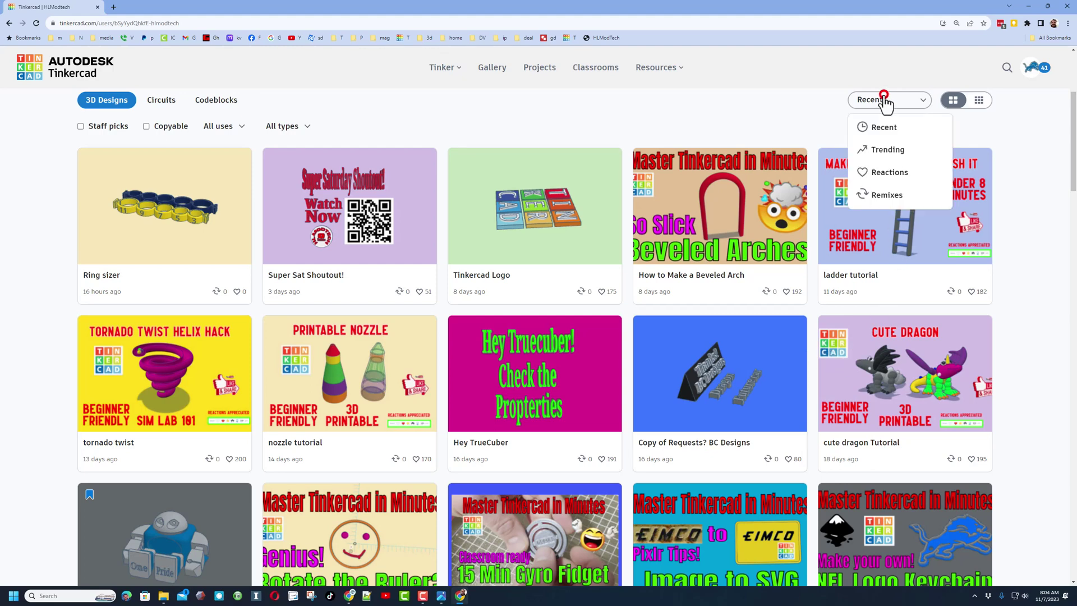
{"action": "left_click", "coordinate": [883, 172]}
{"action": "scroll", "coordinate": [328, 200], "scroll_direction": "down", "scroll_amount": 5}
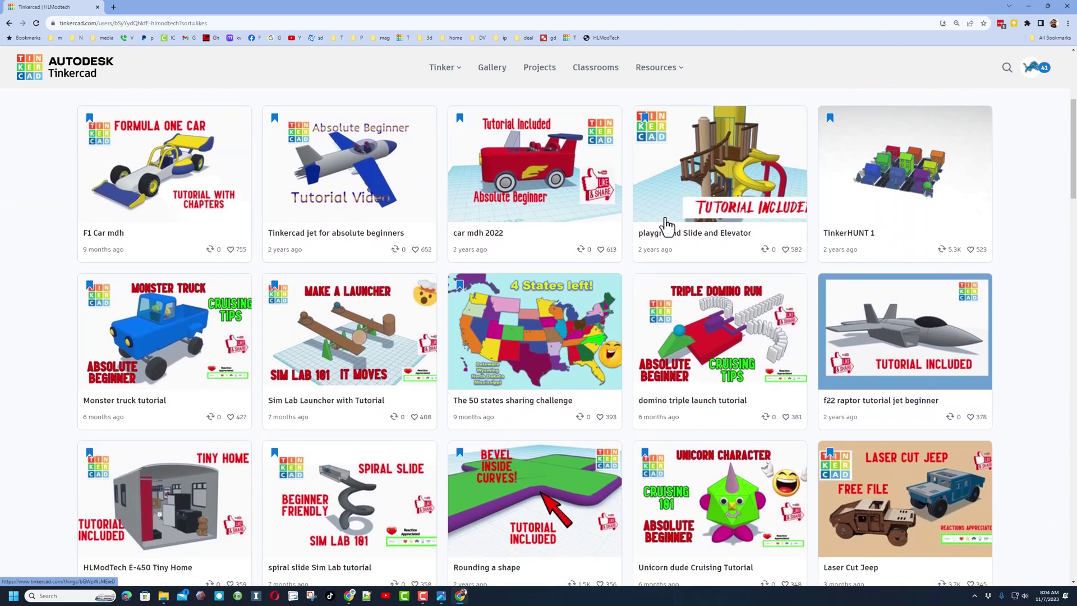
{"action": "scroll", "coordinate": [627, 233], "scroll_direction": "down", "scroll_amount": 5}
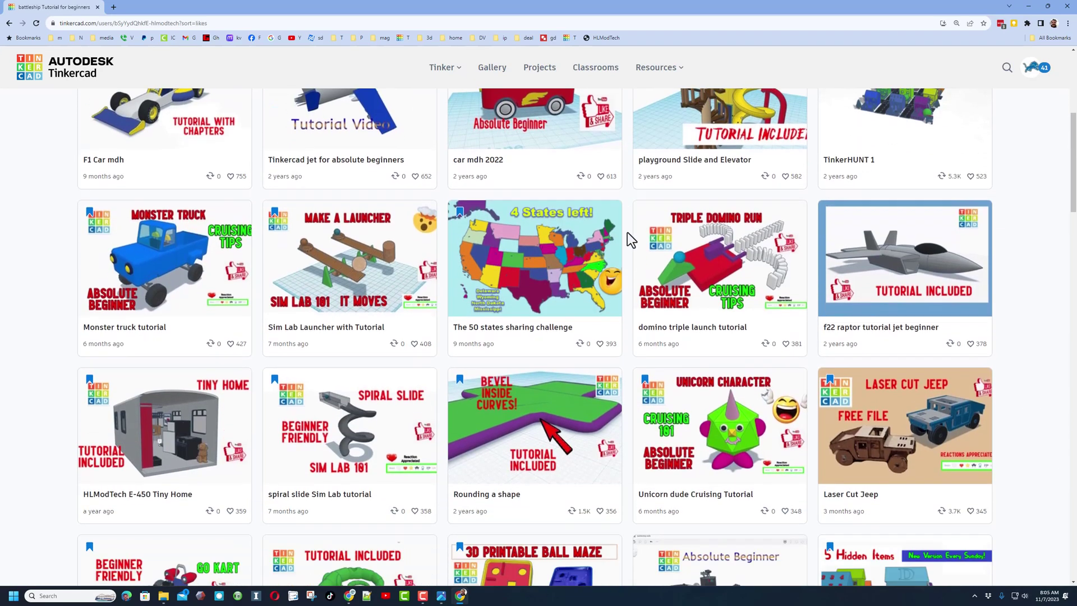
{"action": "scroll", "coordinate": [626, 232], "scroll_direction": "down", "scroll_amount": 2}
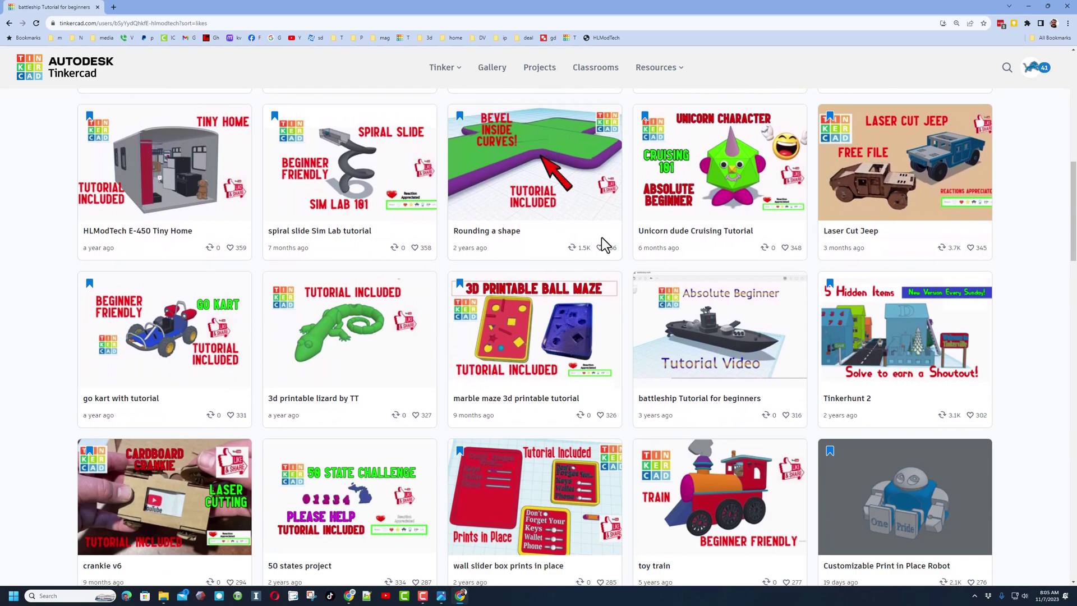
Step: Check the reaction counts on the battleship 'Tutorial for beginners' design, then close it
{"action": "left_click", "coordinate": [696, 328]}
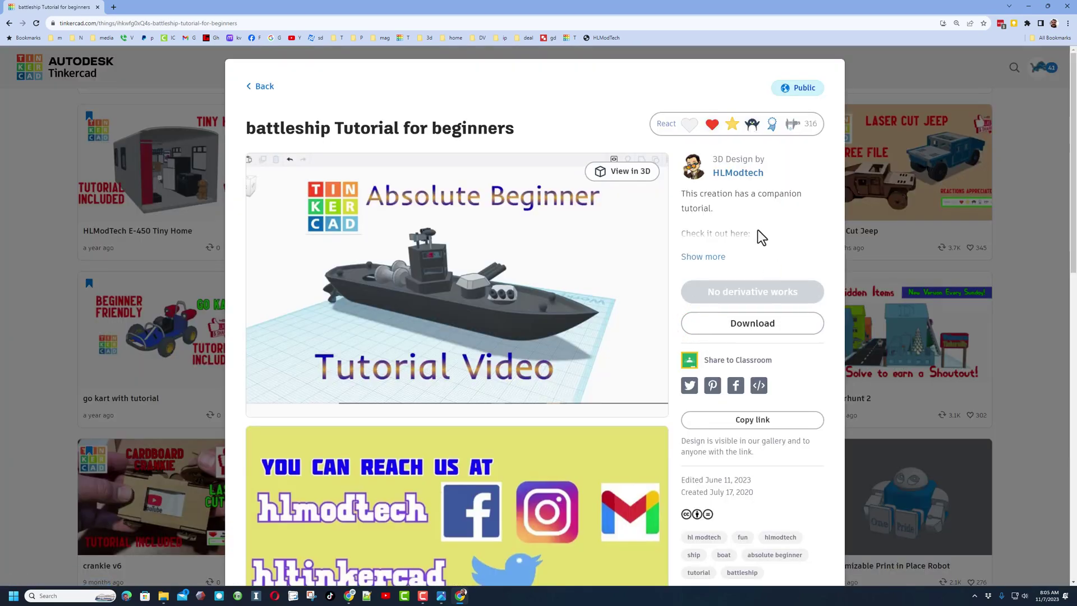
{"action": "left_click", "coordinate": [698, 132]}
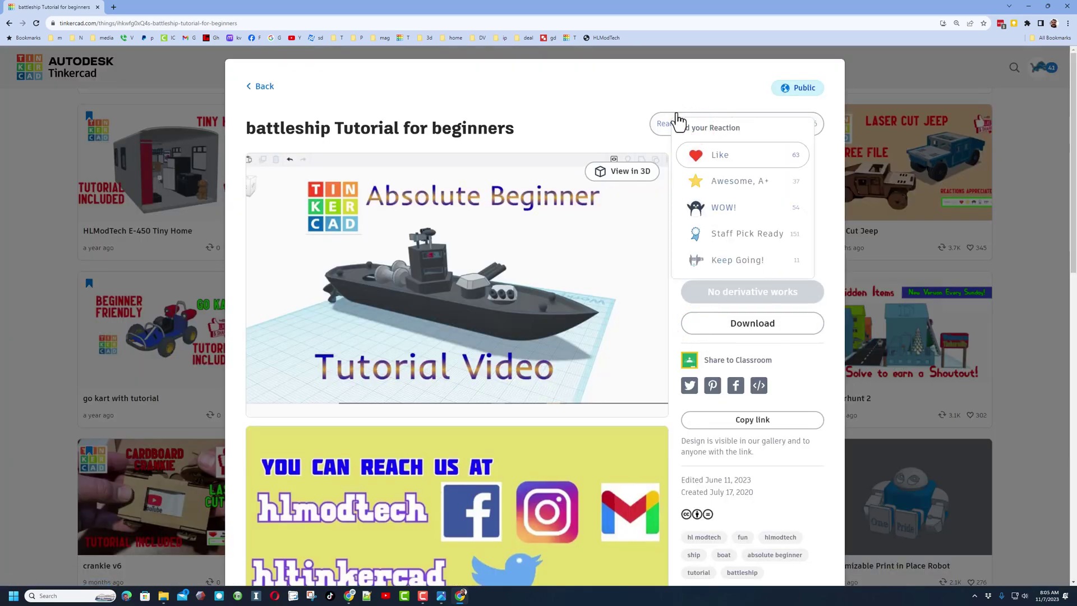
{"action": "left_click", "coordinate": [699, 52]}
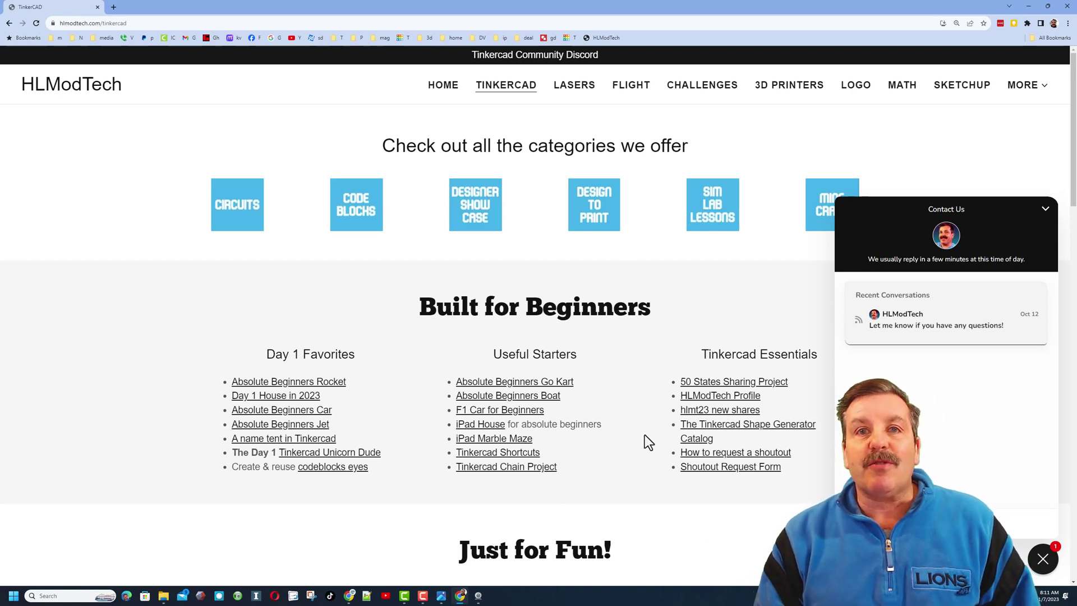
Step: Dismiss the Contact Us chat widget on the HLModTech Tinkercad page
{"action": "left_click", "coordinate": [691, 288]}
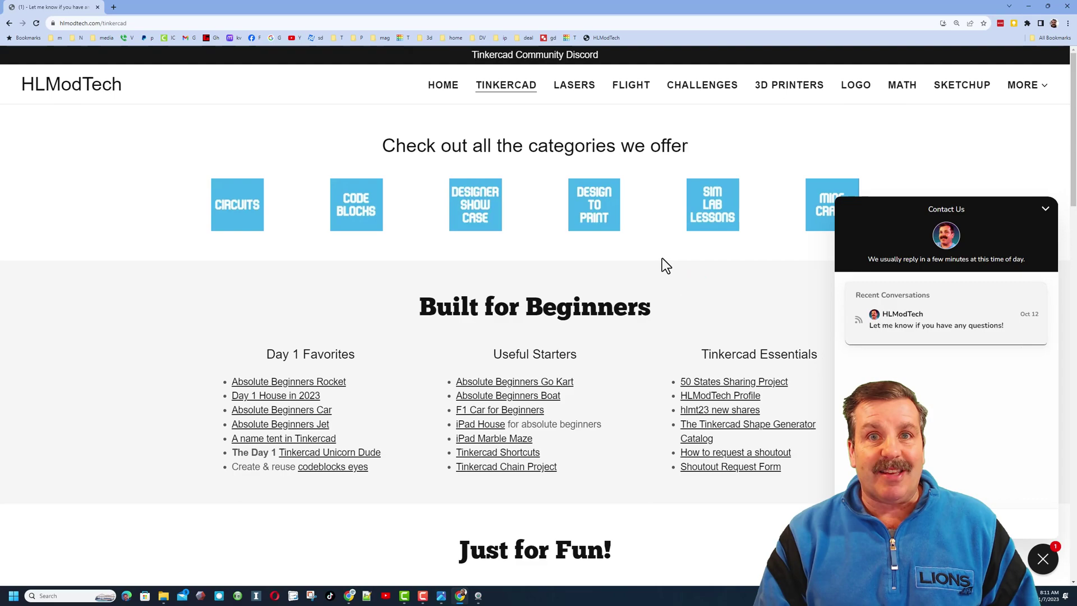
Step: Follow the Tinkercad Community Discord banner to its server invite in a new tab
{"action": "left_click", "coordinate": [507, 63]}
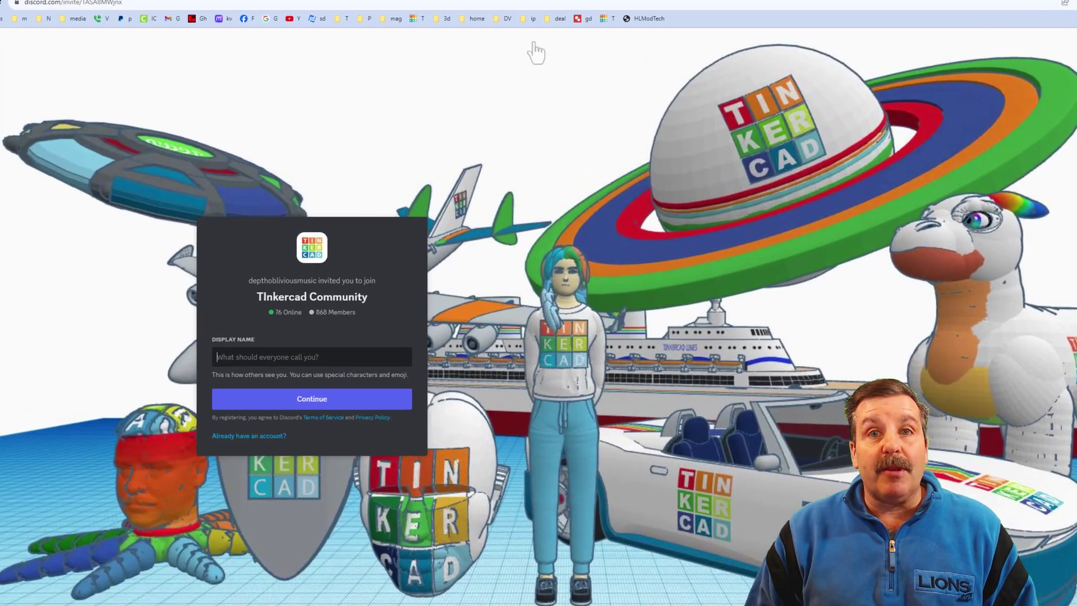